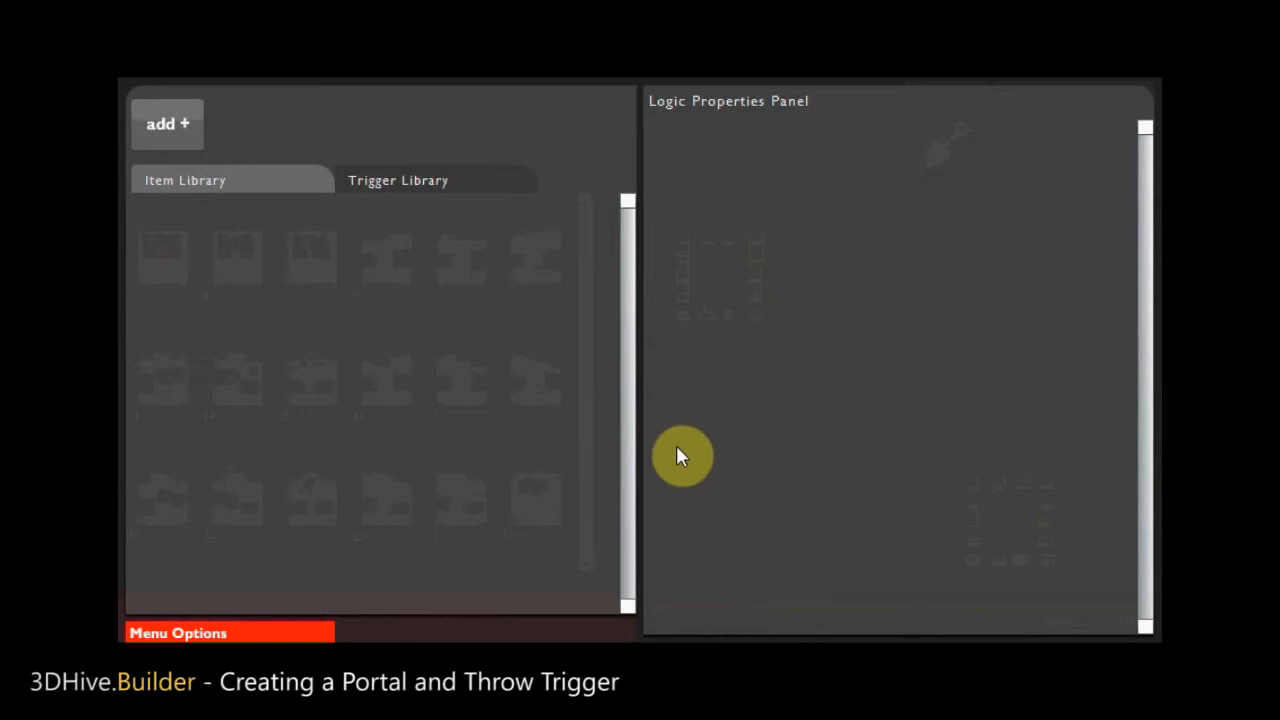
Add a new trigger to the logic library and name it MyPortalTrigger
left_click(183, 125)
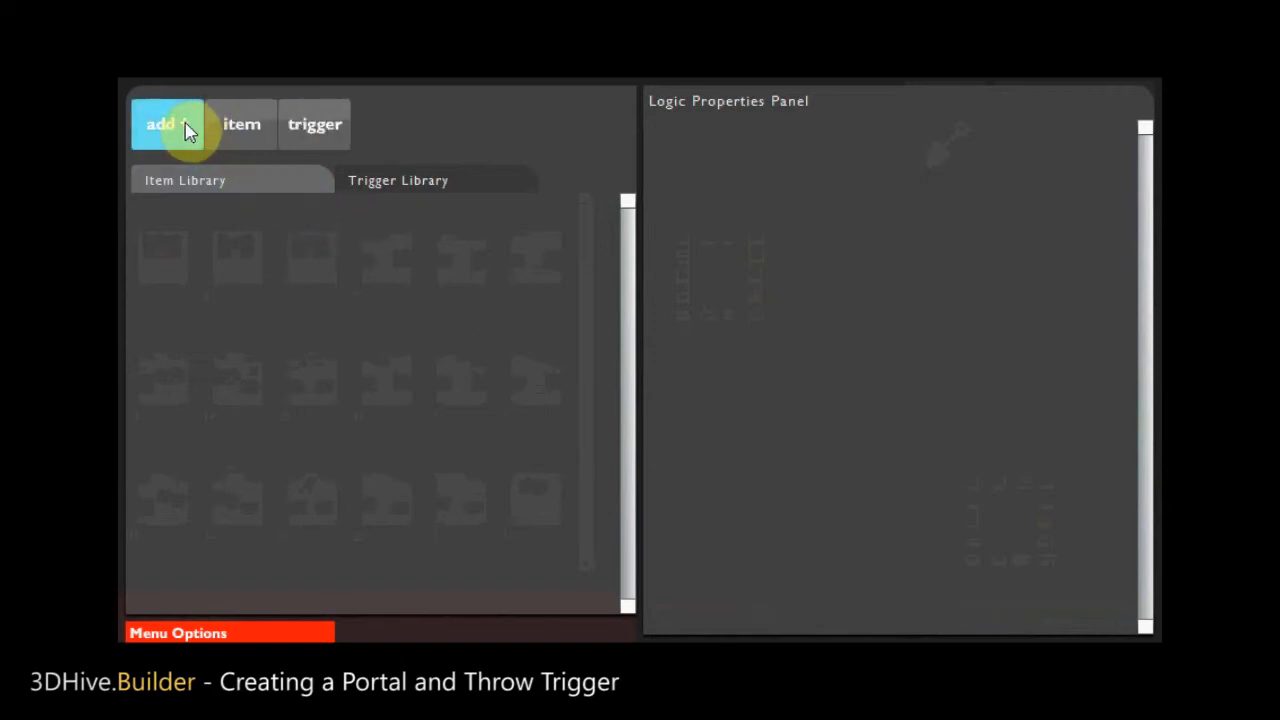
left_click(314, 123)
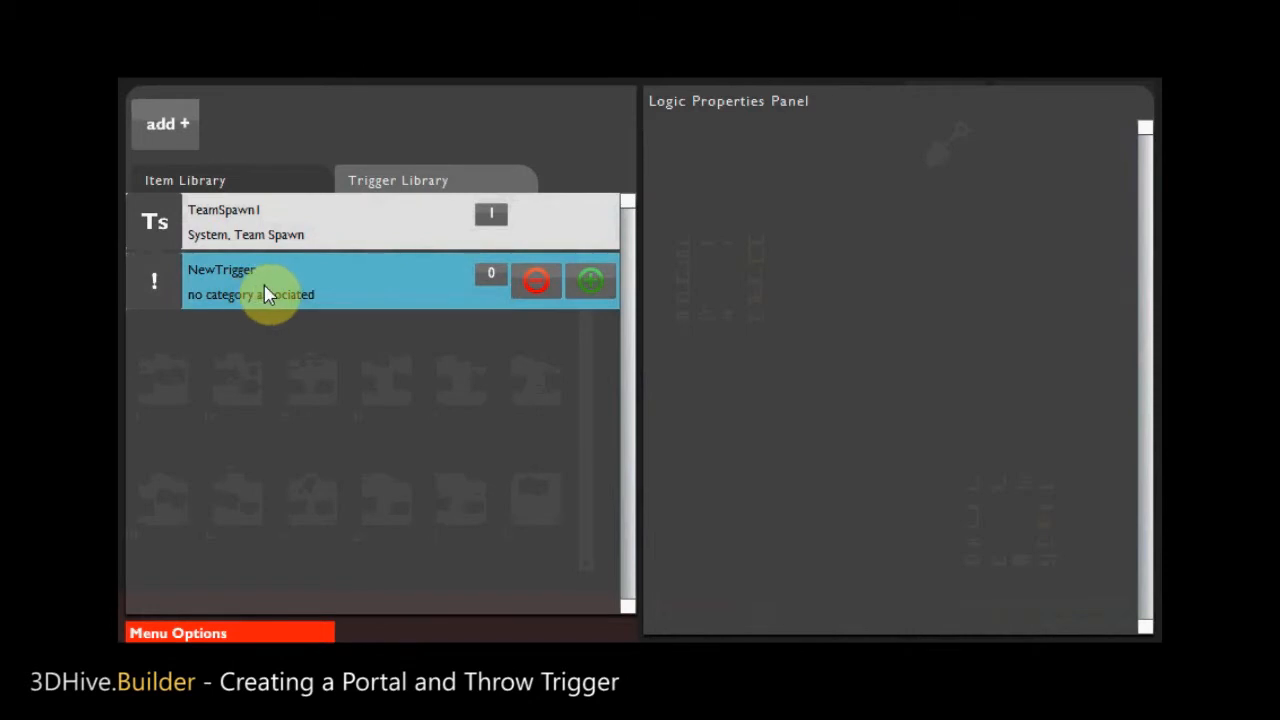
left_click(265, 293)
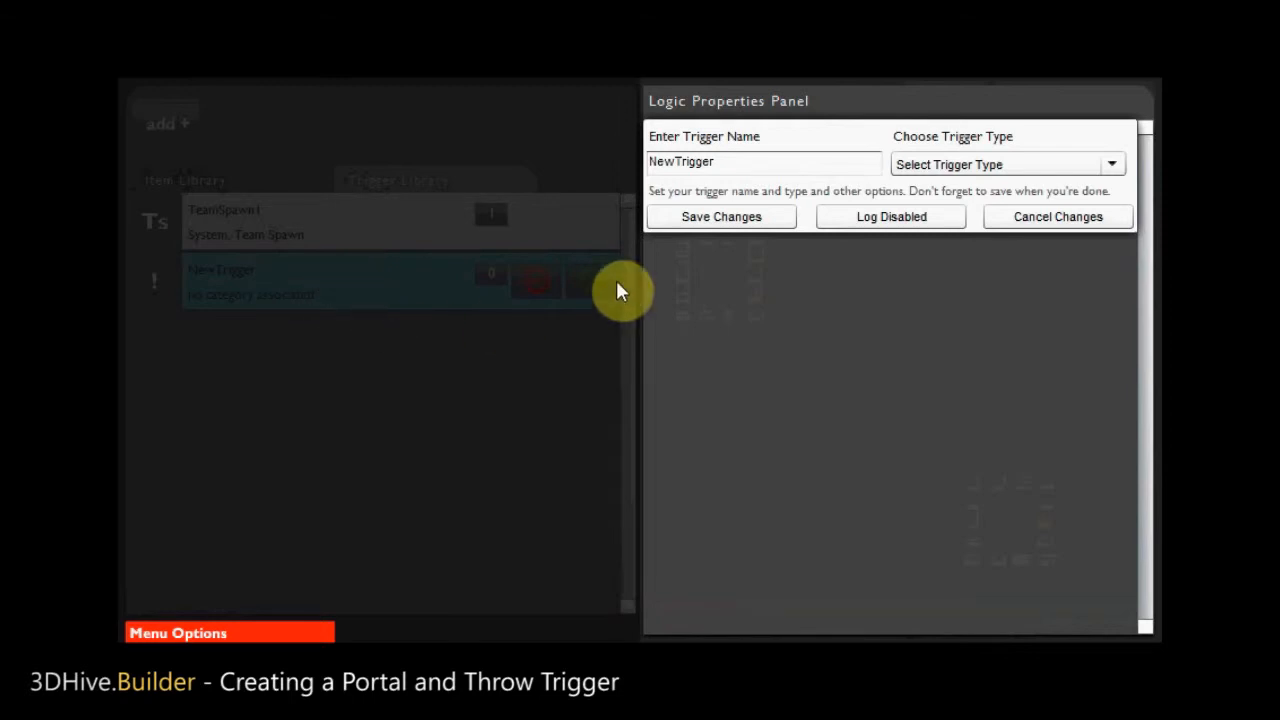
double_click(771, 163)
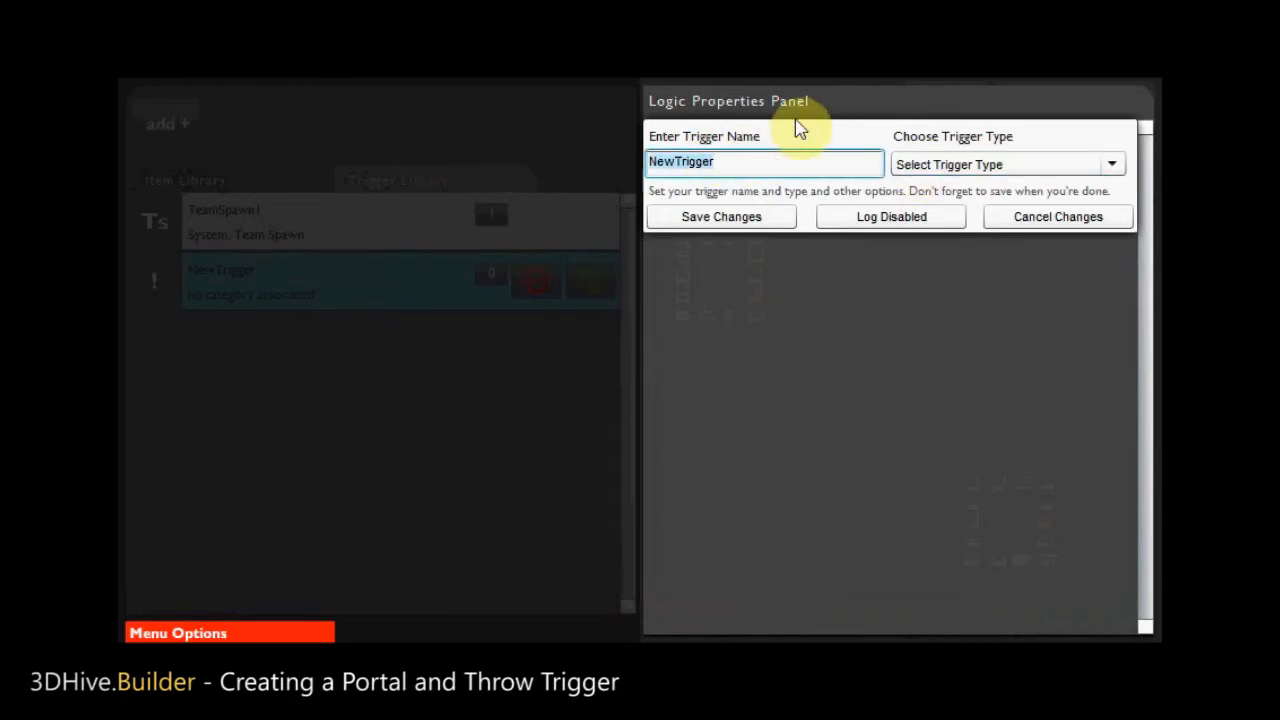
type("MyPortalTrigger")
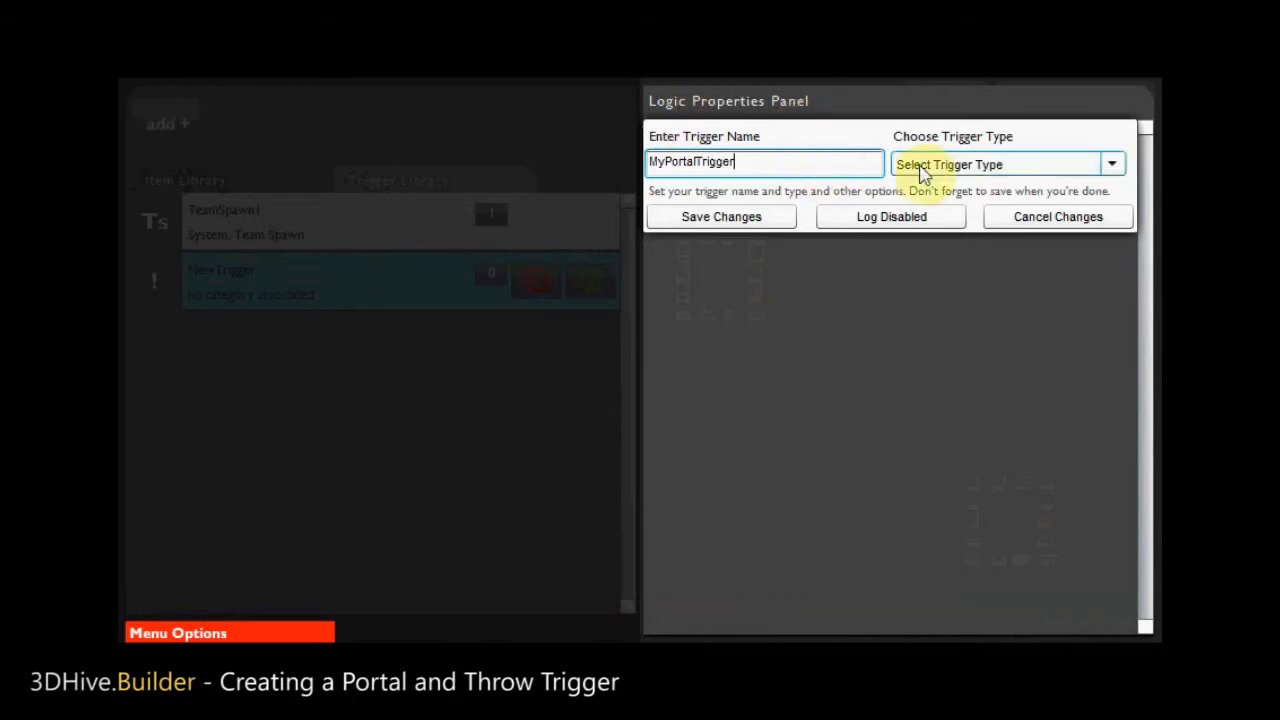
Set MyPortalTrigger's trigger type to Movement and its movement type to Portal
left_click(924, 172)
left_click_drag(1121, 218, 1110, 258)
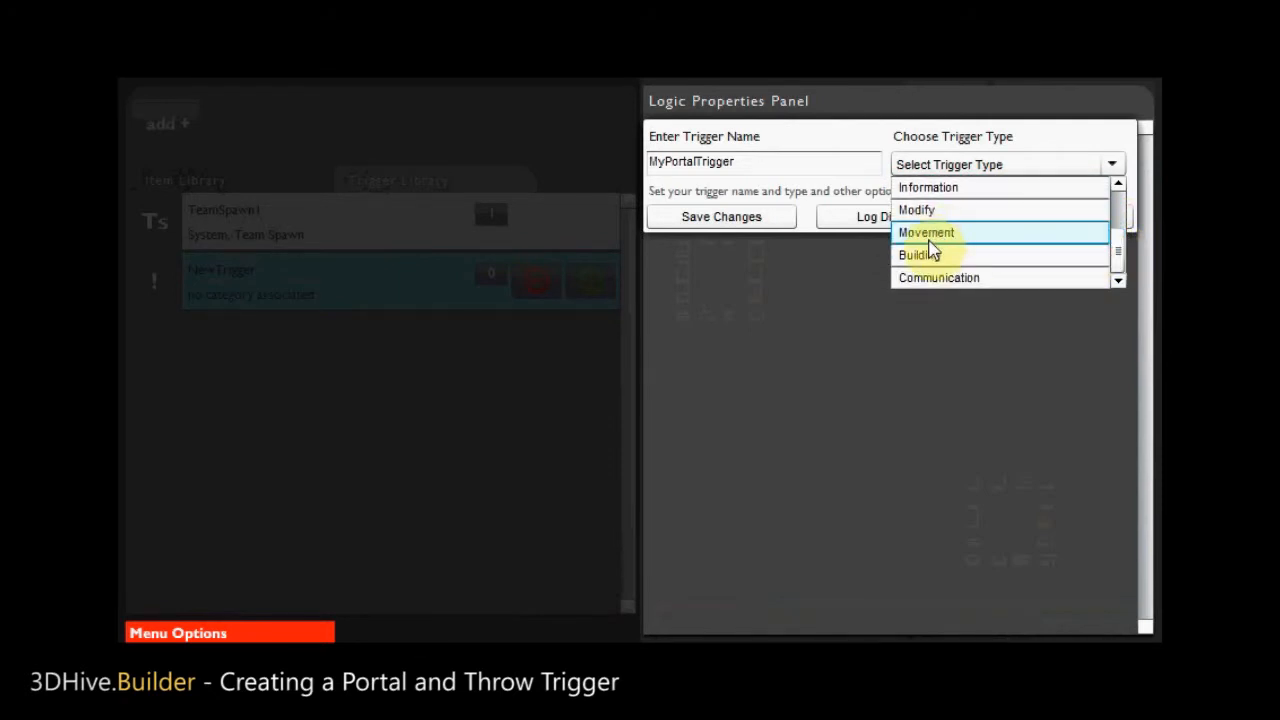
left_click(929, 240)
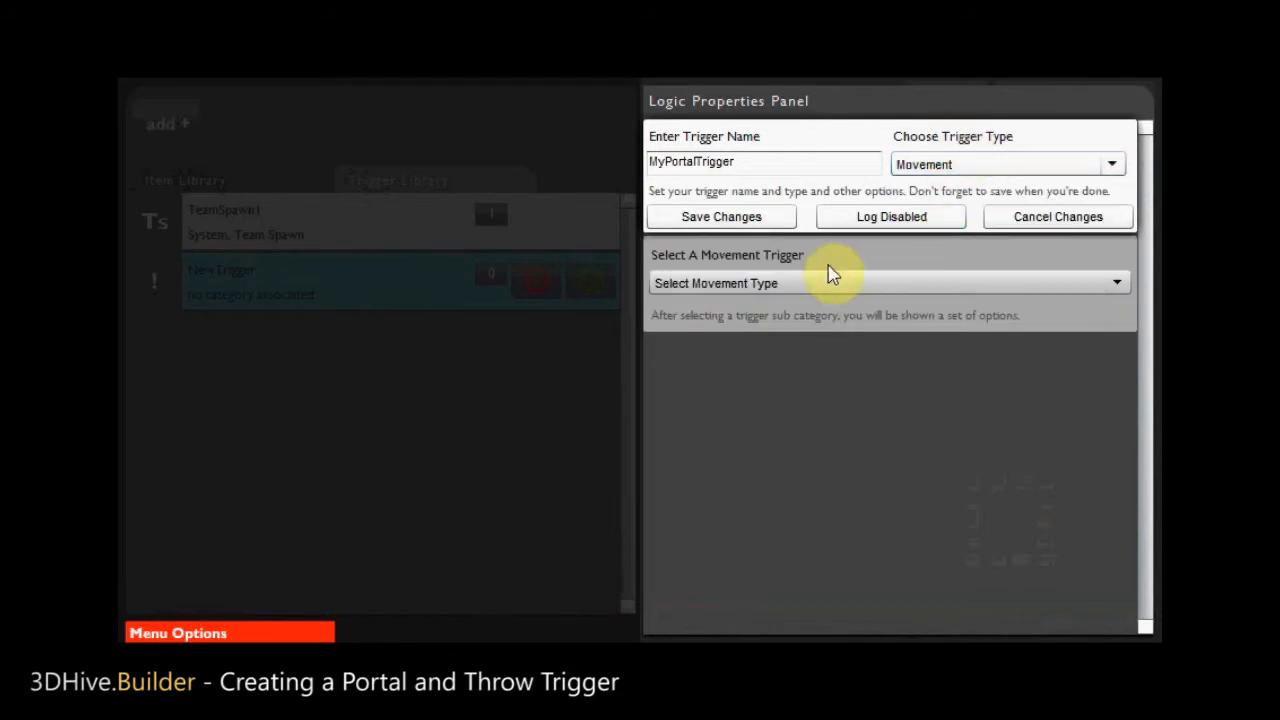
left_click(790, 283)
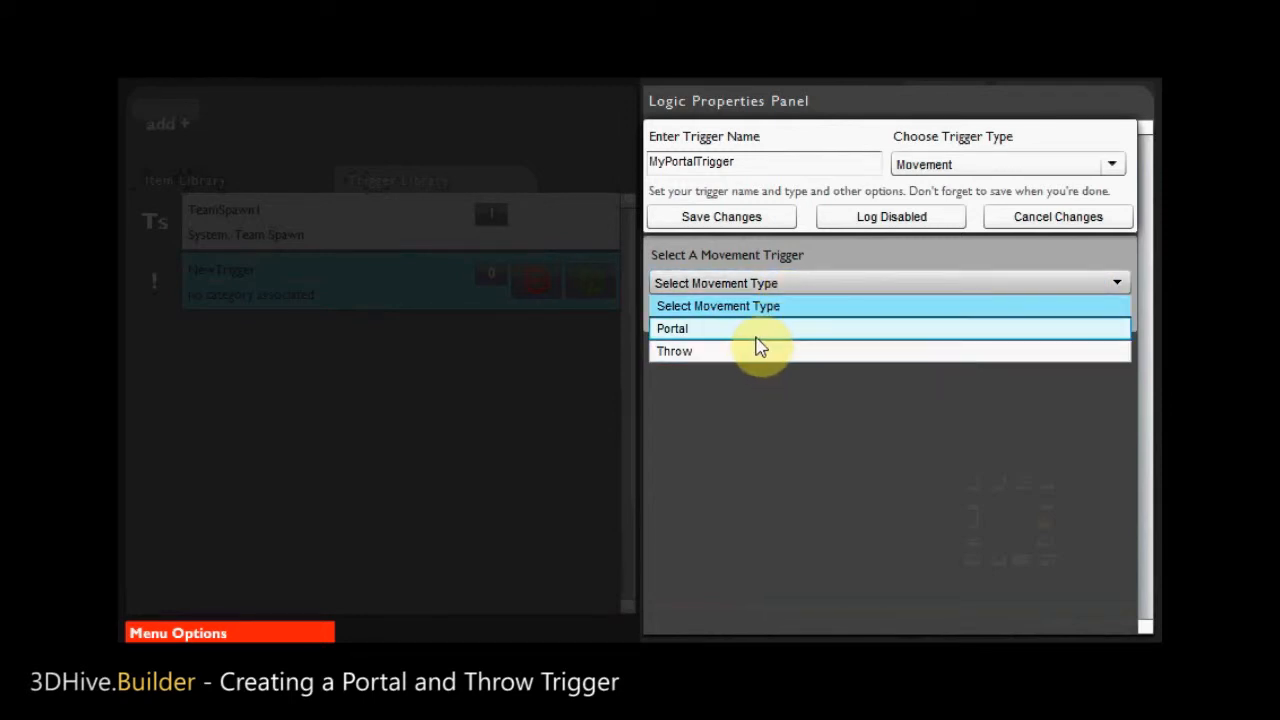
left_click(677, 330)
Set the portal behaviour to Two Way and save the MyPortalTrigger changes
left_click_drag(1149, 243, 1152, 316)
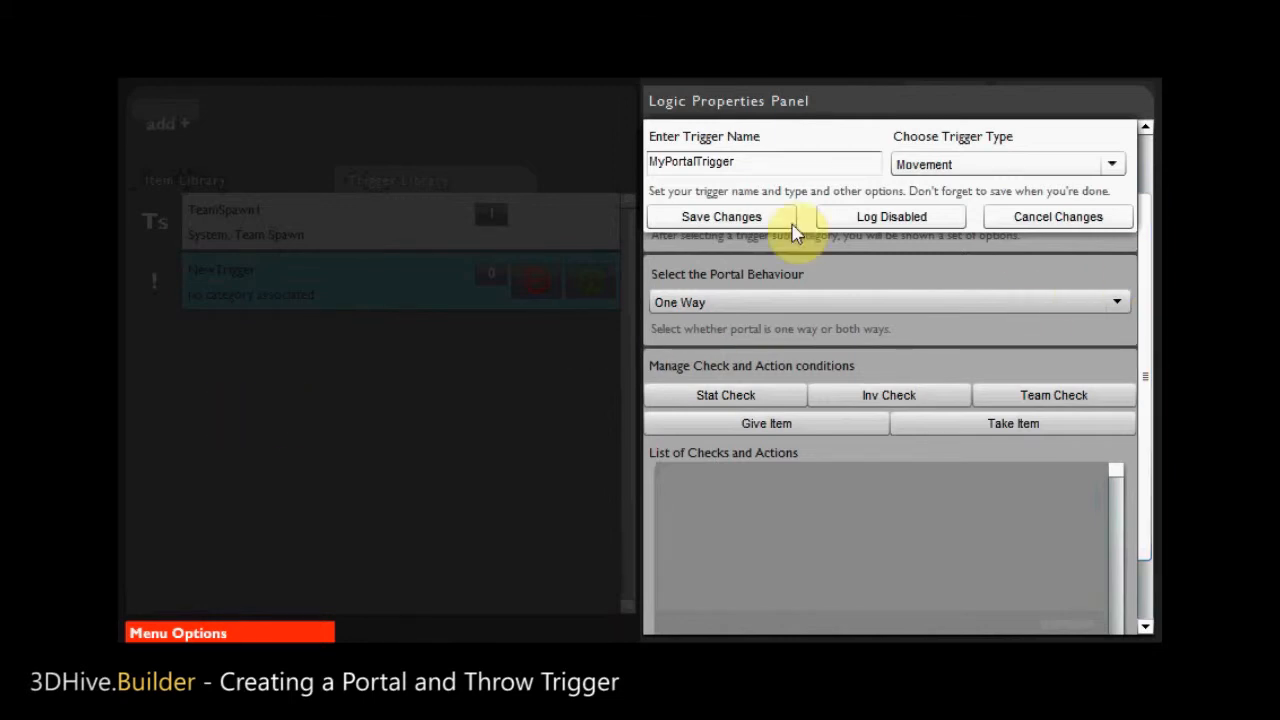
left_click(745, 304)
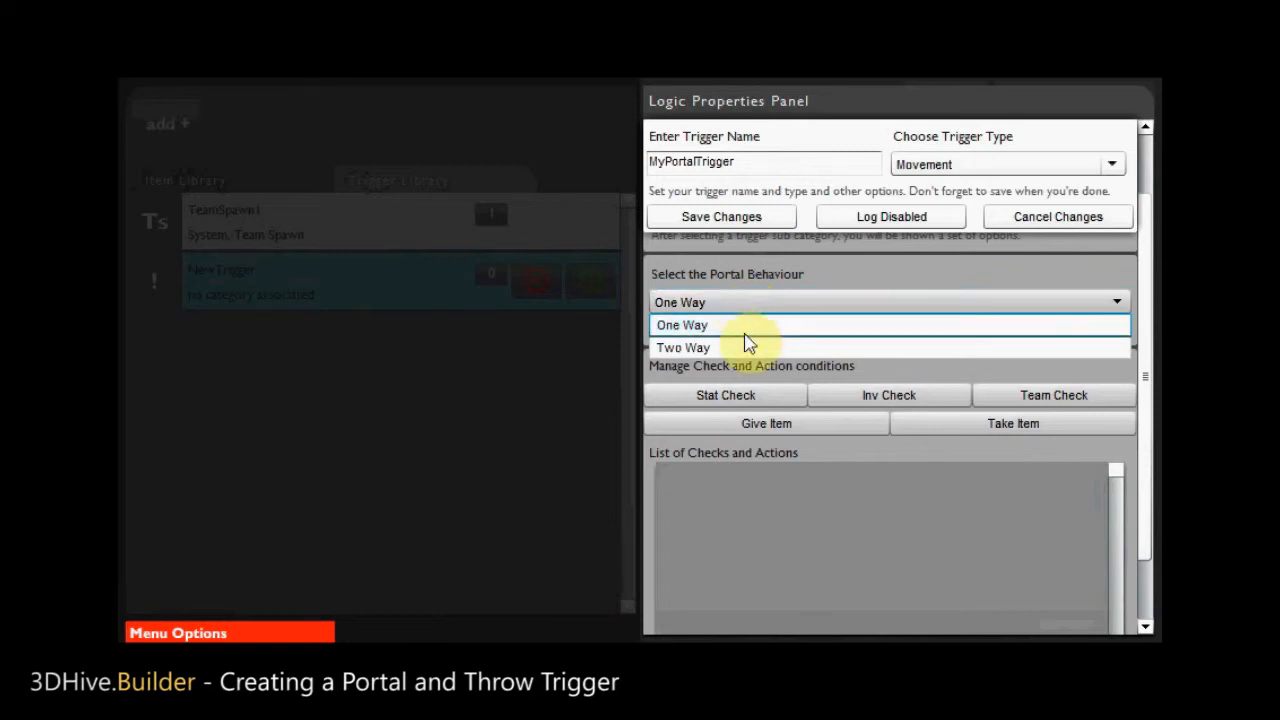
left_click(730, 348)
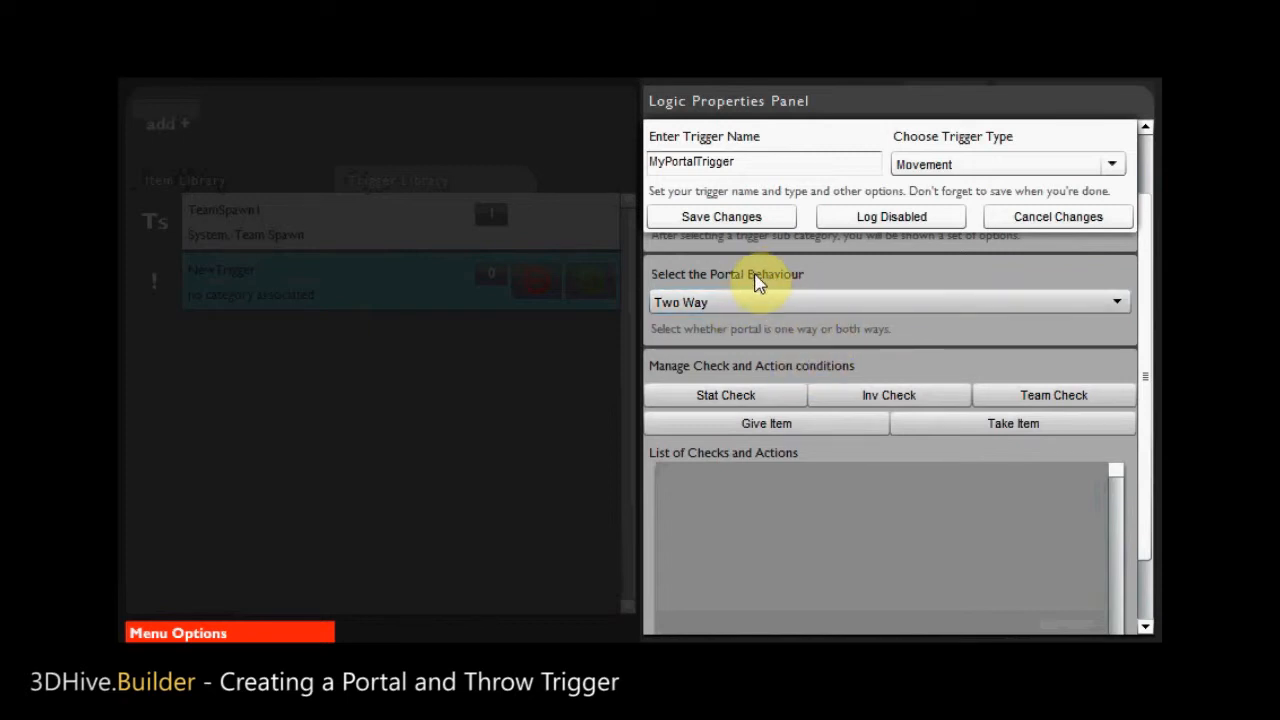
left_click_drag(1146, 262, 1143, 345)
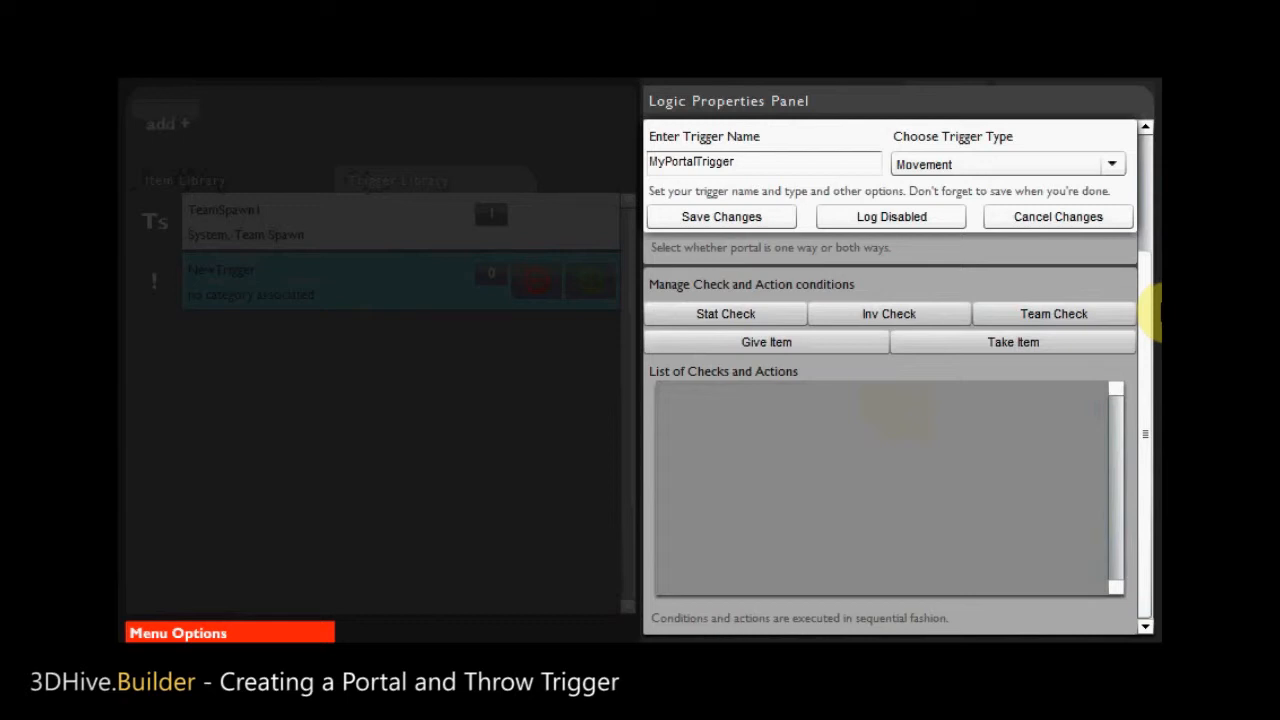
left_click_drag(1149, 331, 1146, 172)
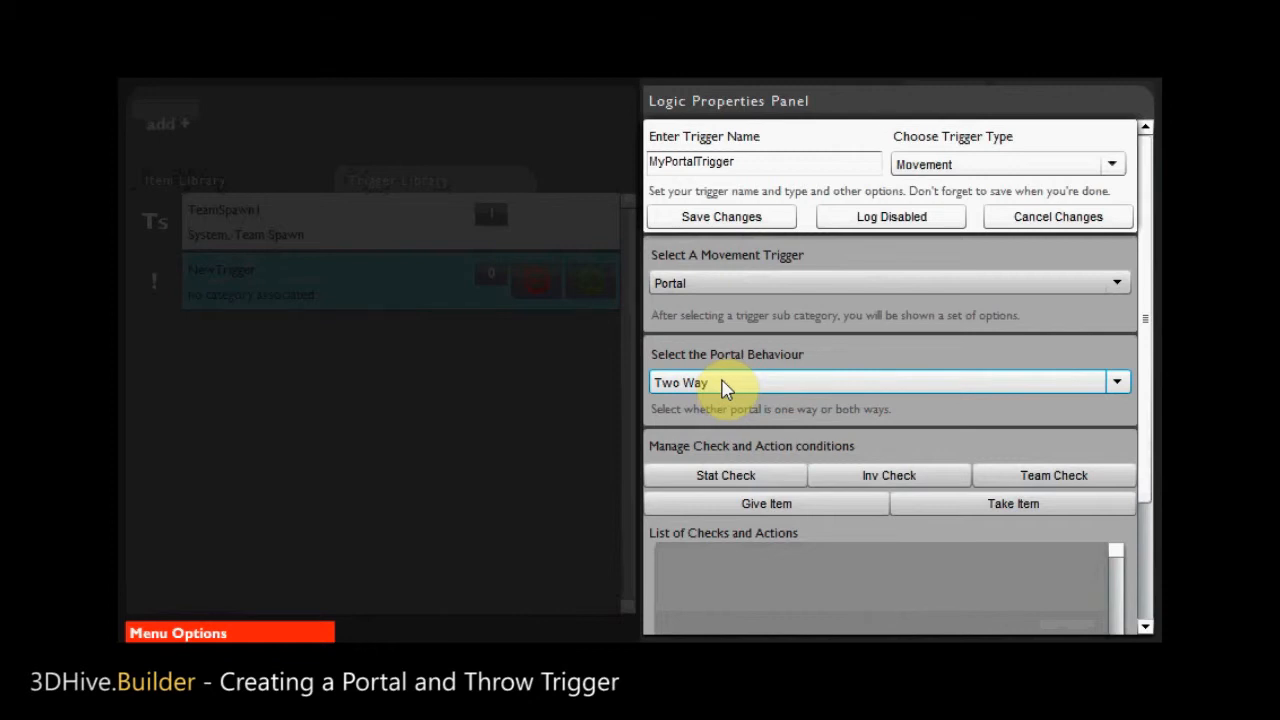
left_click(766, 217)
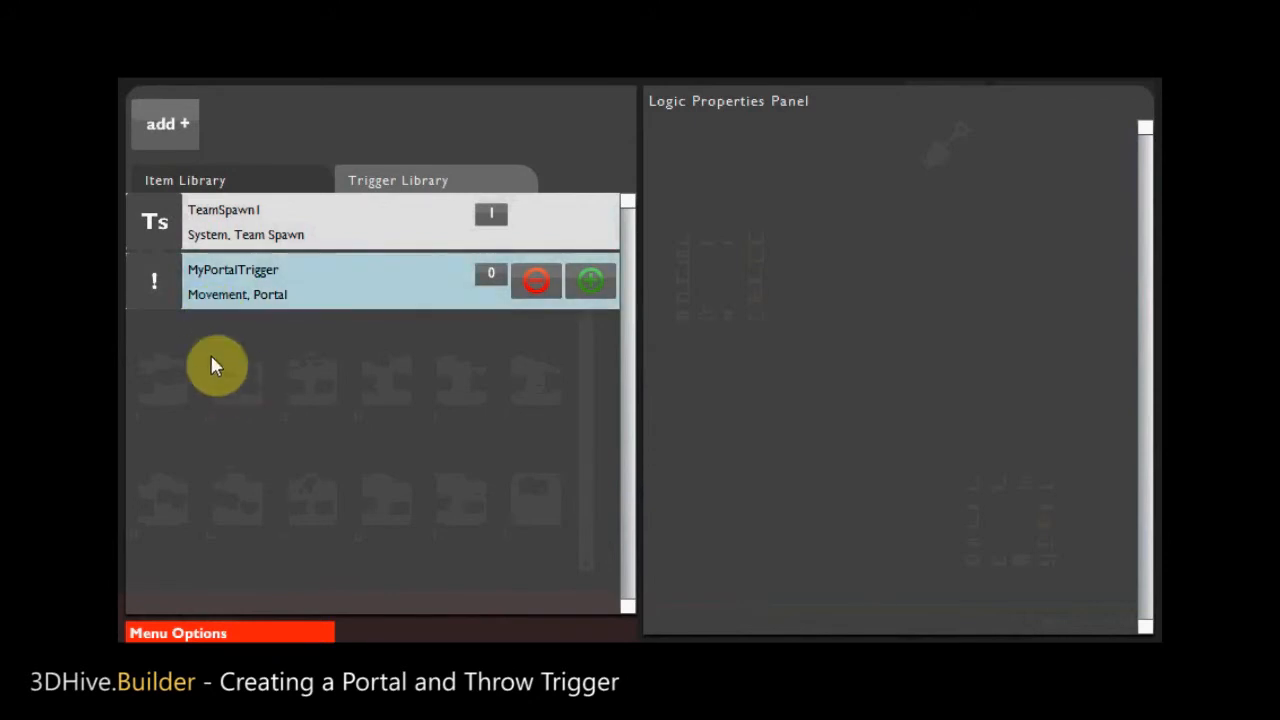
Add a second trigger to the library and name it ThrowTrigger
left_click(170, 128)
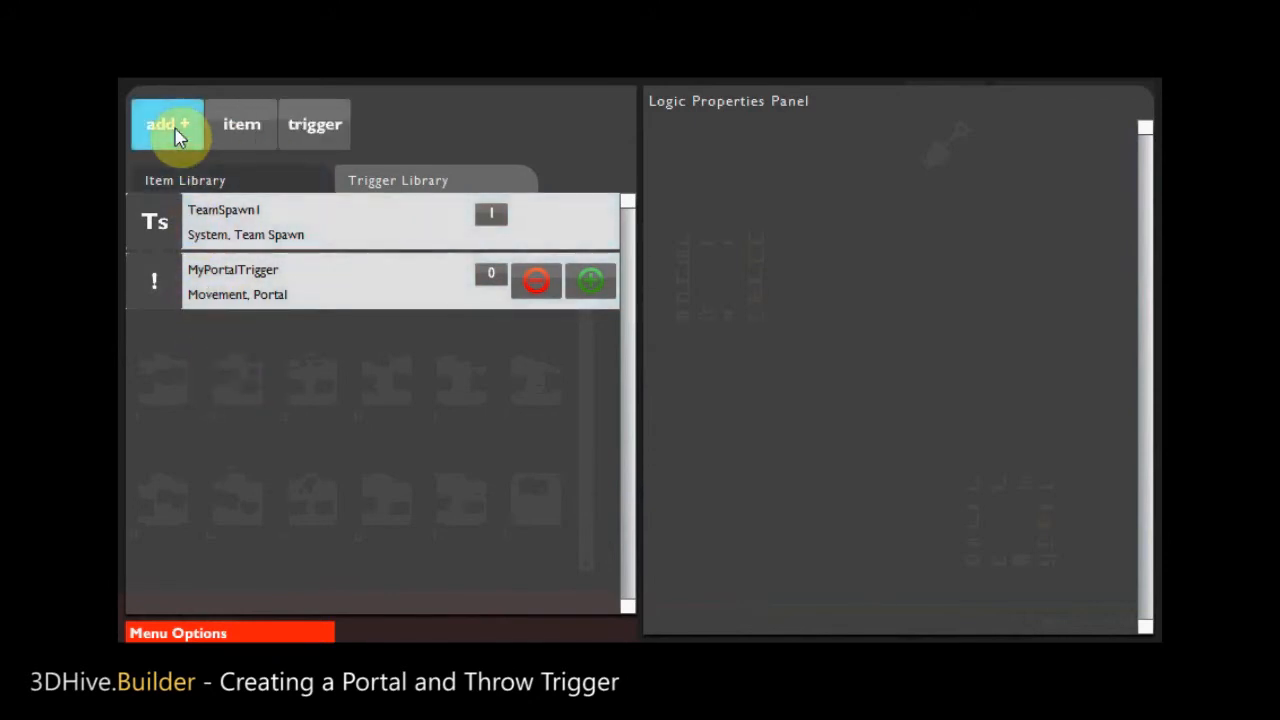
left_click(320, 124)
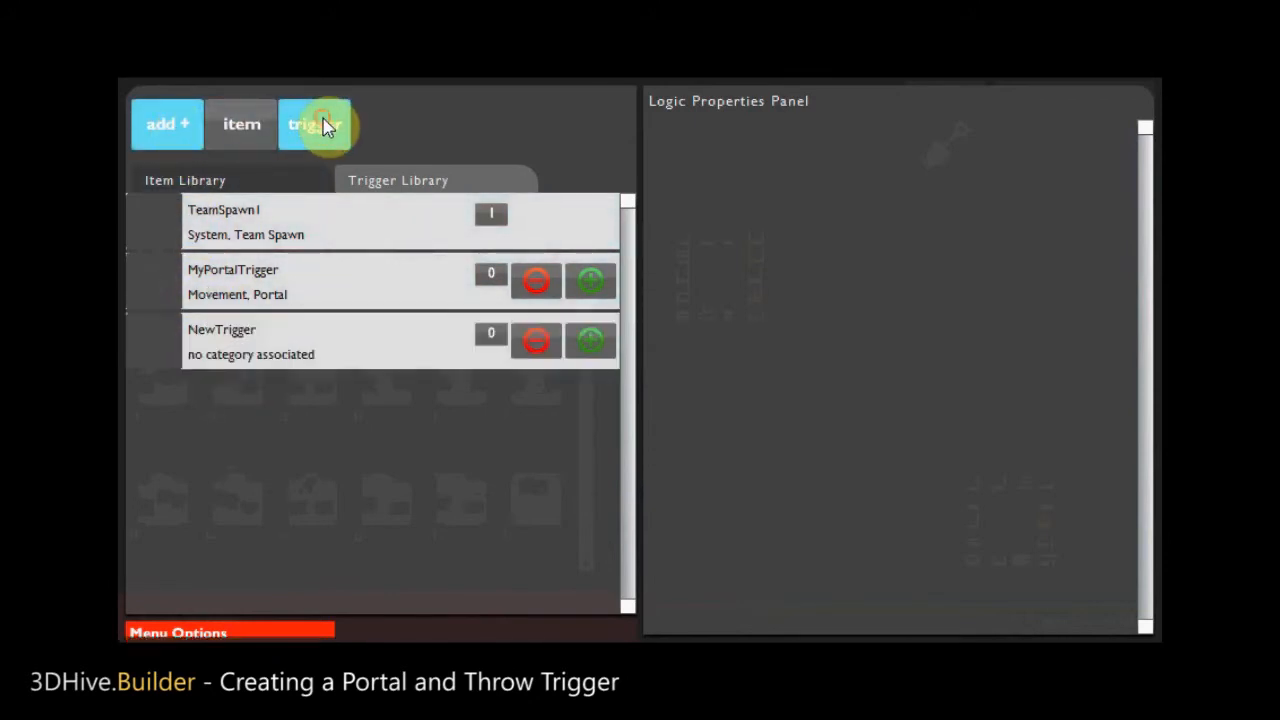
left_click(305, 348)
double_click(806, 167)
type("ThrowTrigger")
Set ThrowTrigger's trigger type to Movement and its movement type to Throw
left_click(968, 166)
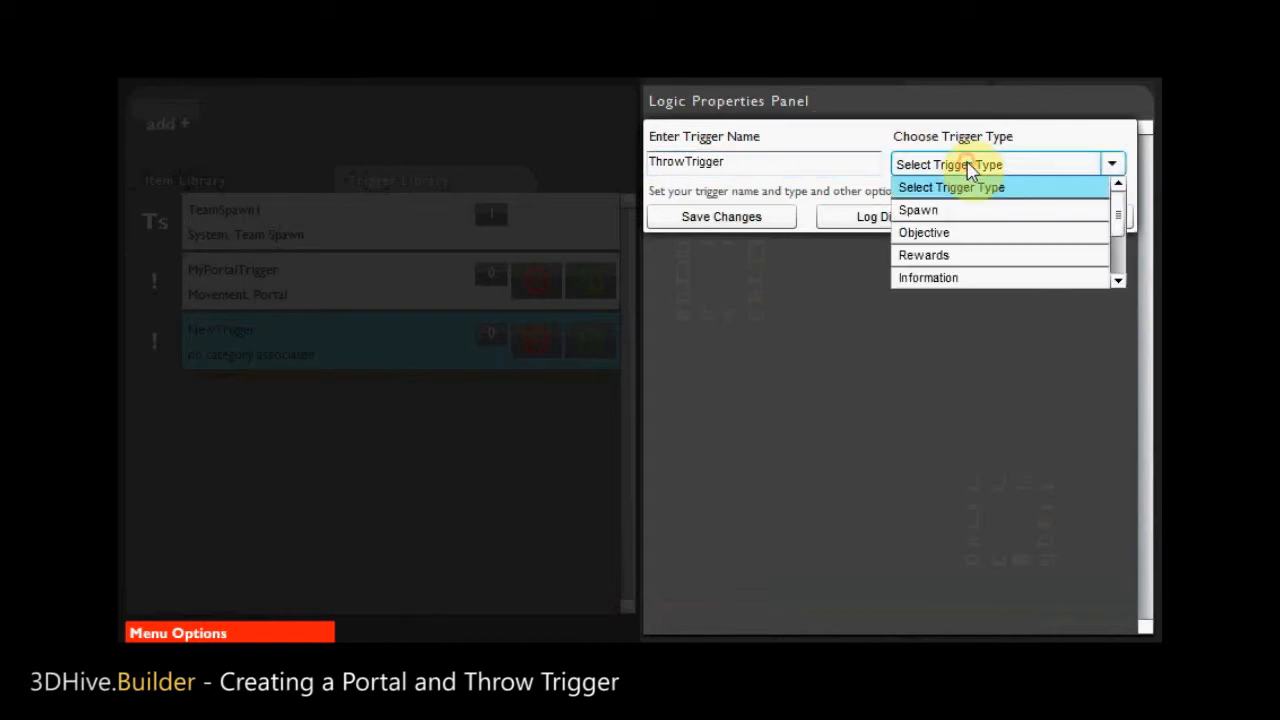
scroll(950, 245, "down", 3)
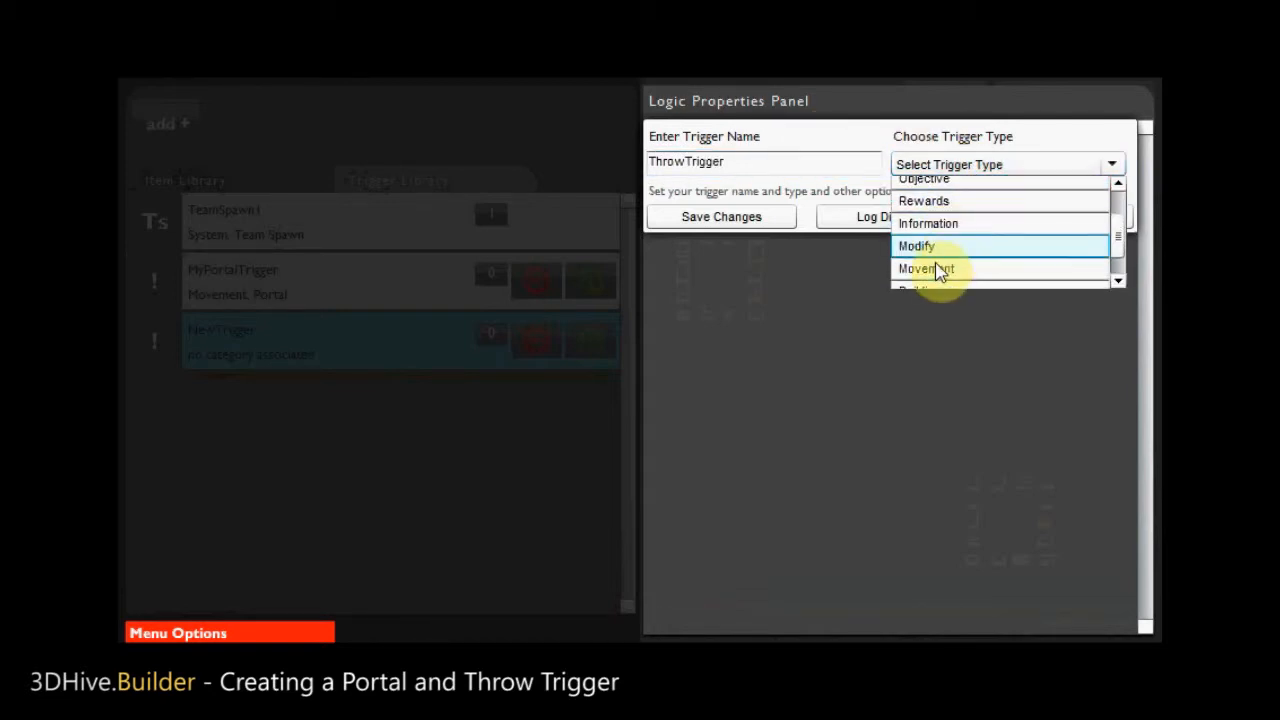
left_click(937, 270)
left_click(871, 284)
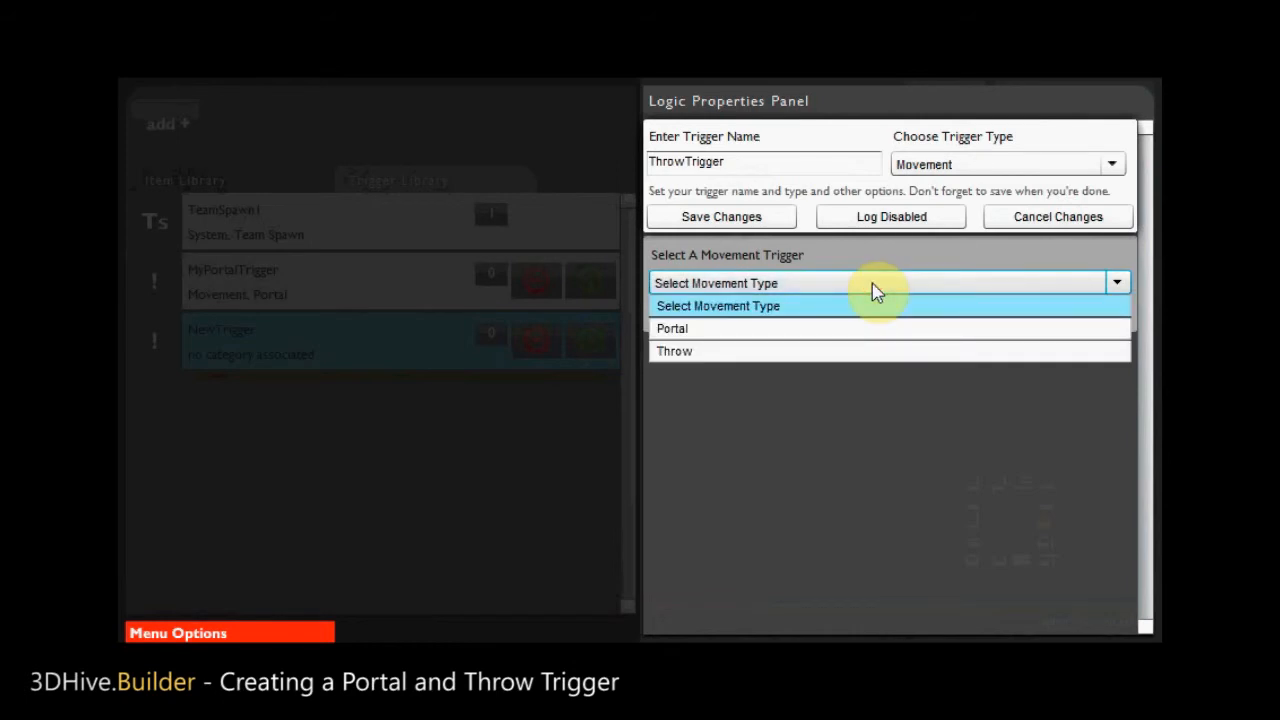
left_click(731, 351)
Set the throw strength to Medium and save the ThrowTrigger changes
left_click_drag(1155, 292, 1155, 362)
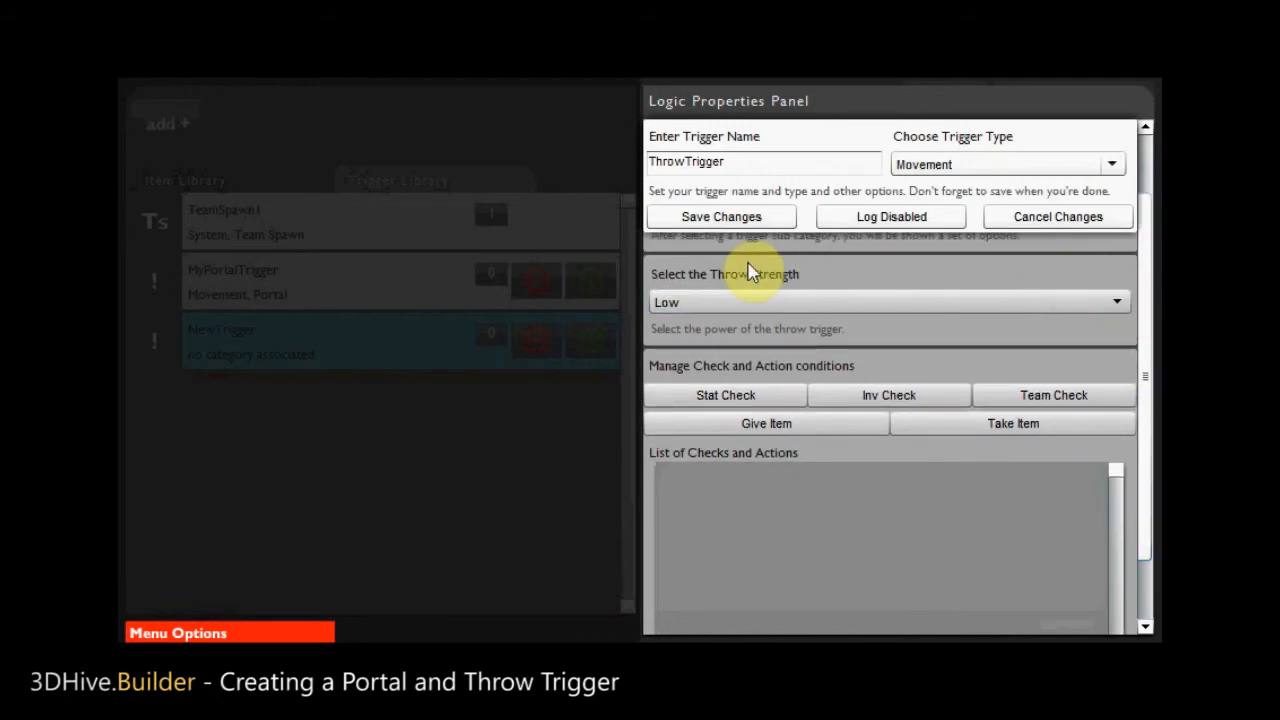
left_click(712, 315)
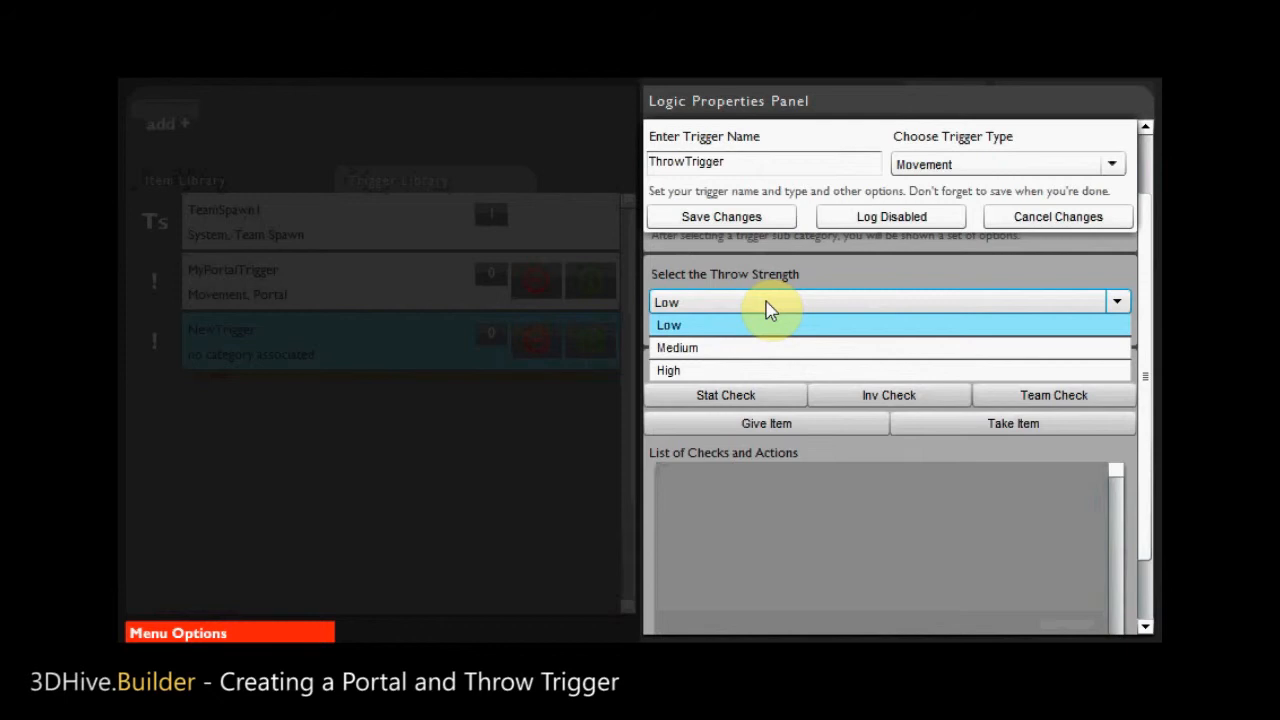
left_click(722, 350)
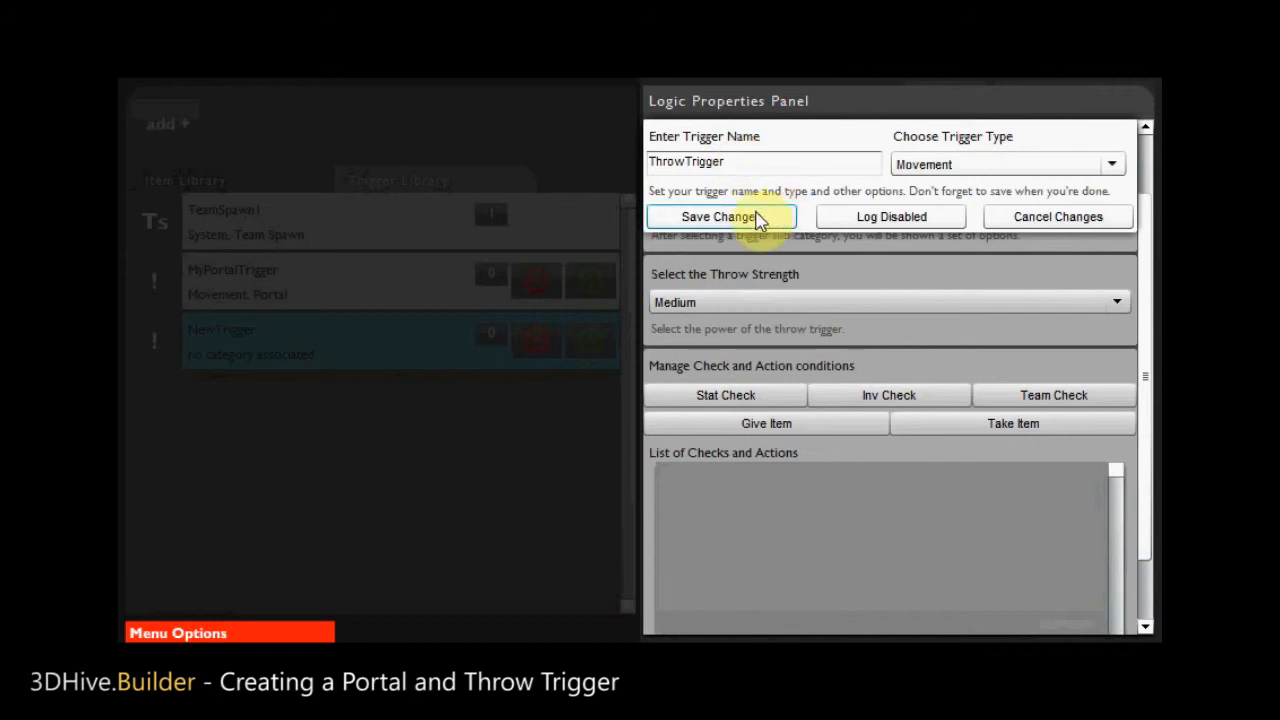
left_click(716, 224)
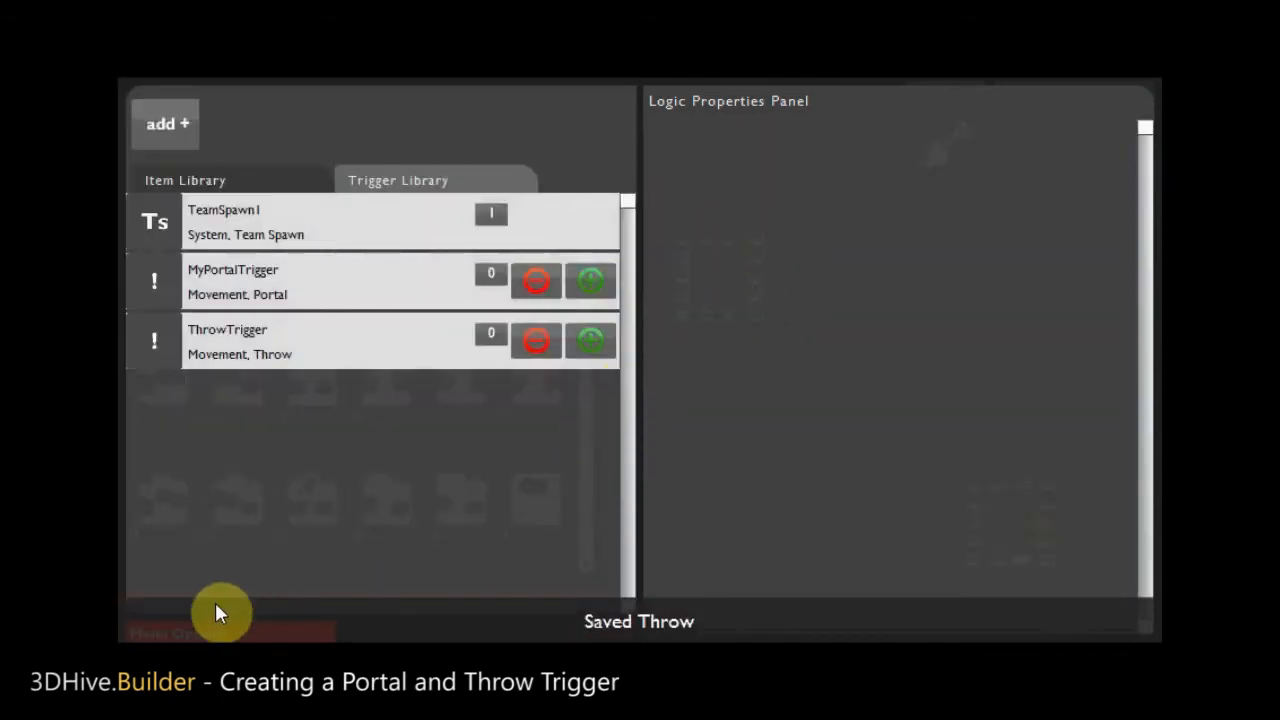
Leave the logic editor for the map builder and show the list of triggers available for placement
mouse_move(180, 632)
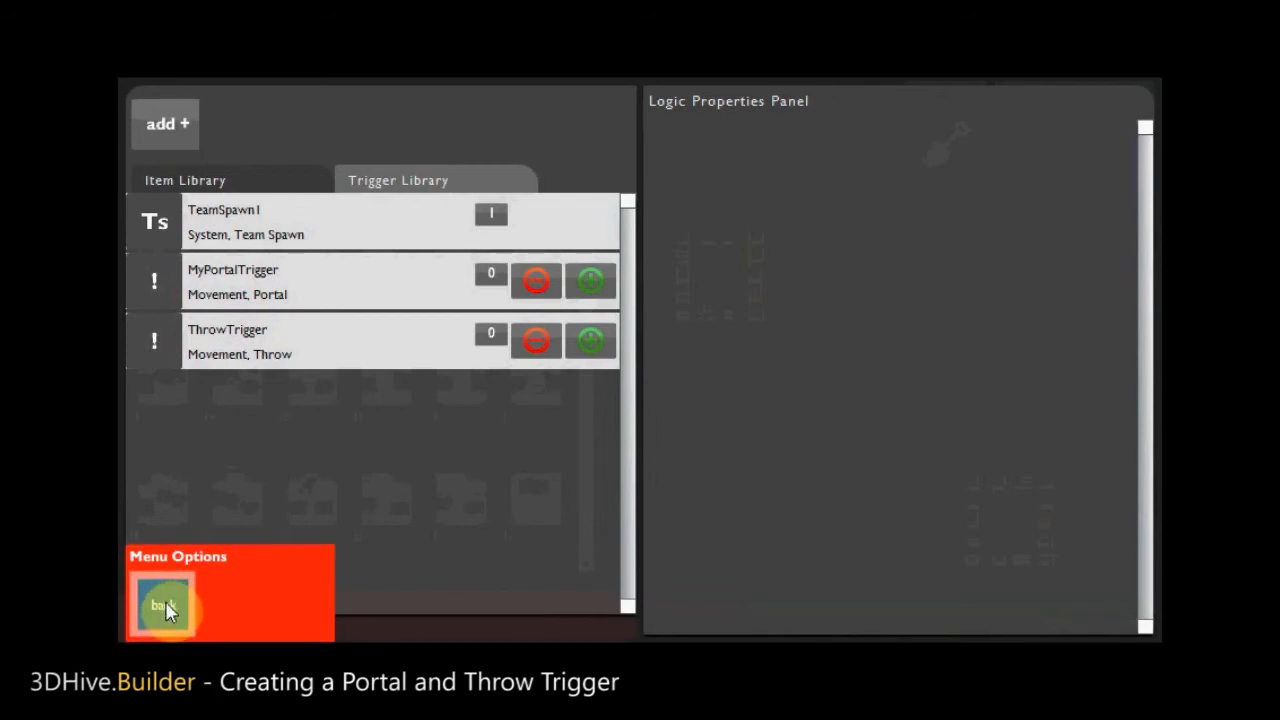
left_click(165, 610)
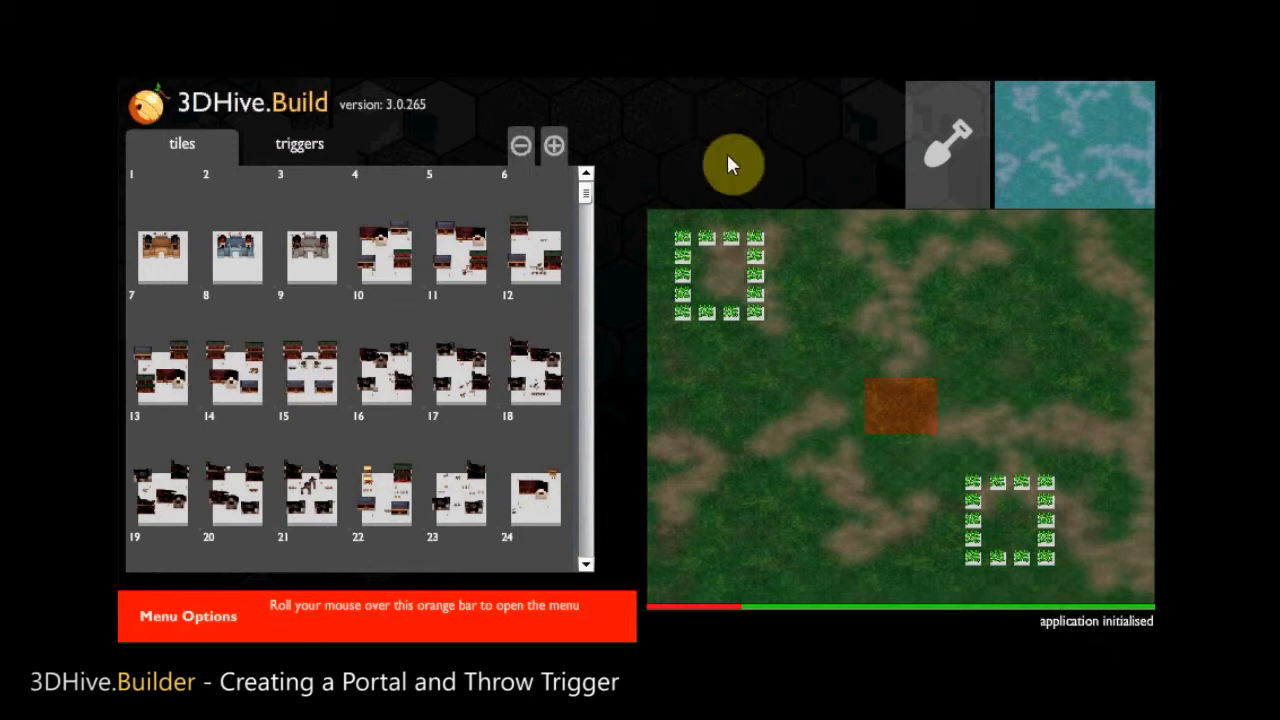
left_click(310, 148)
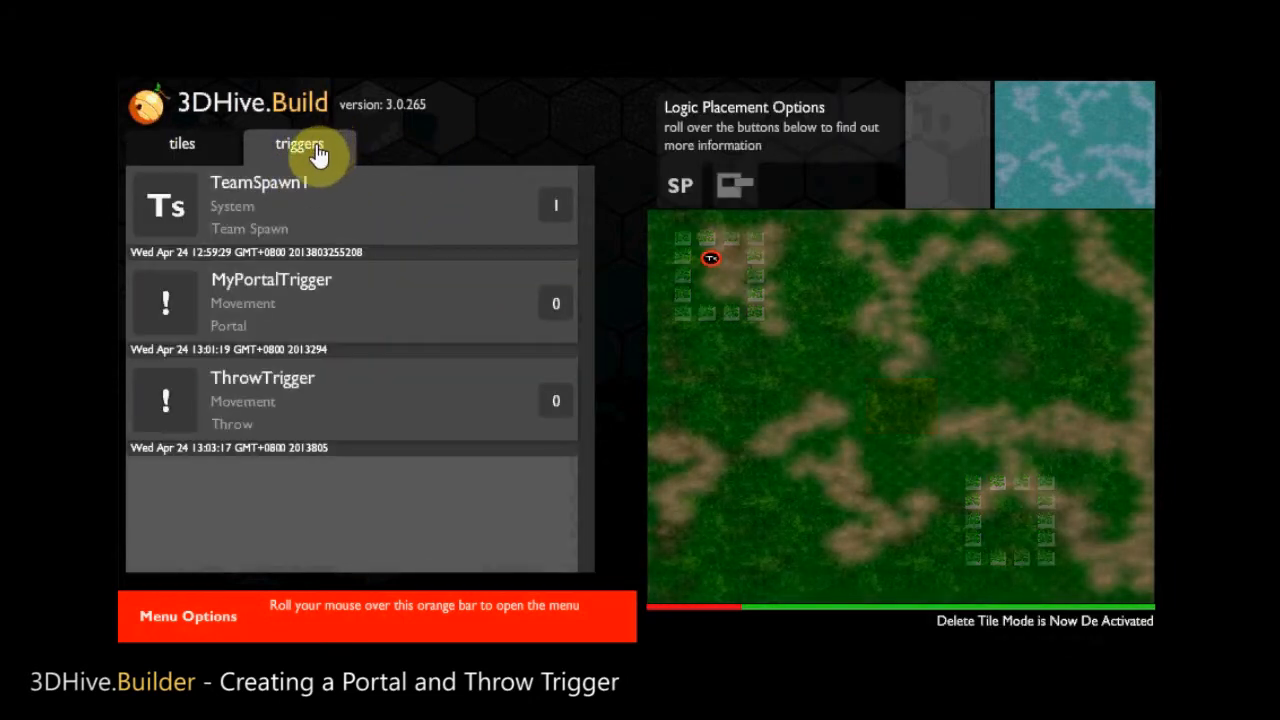
left_click(235, 210)
left_click(183, 145)
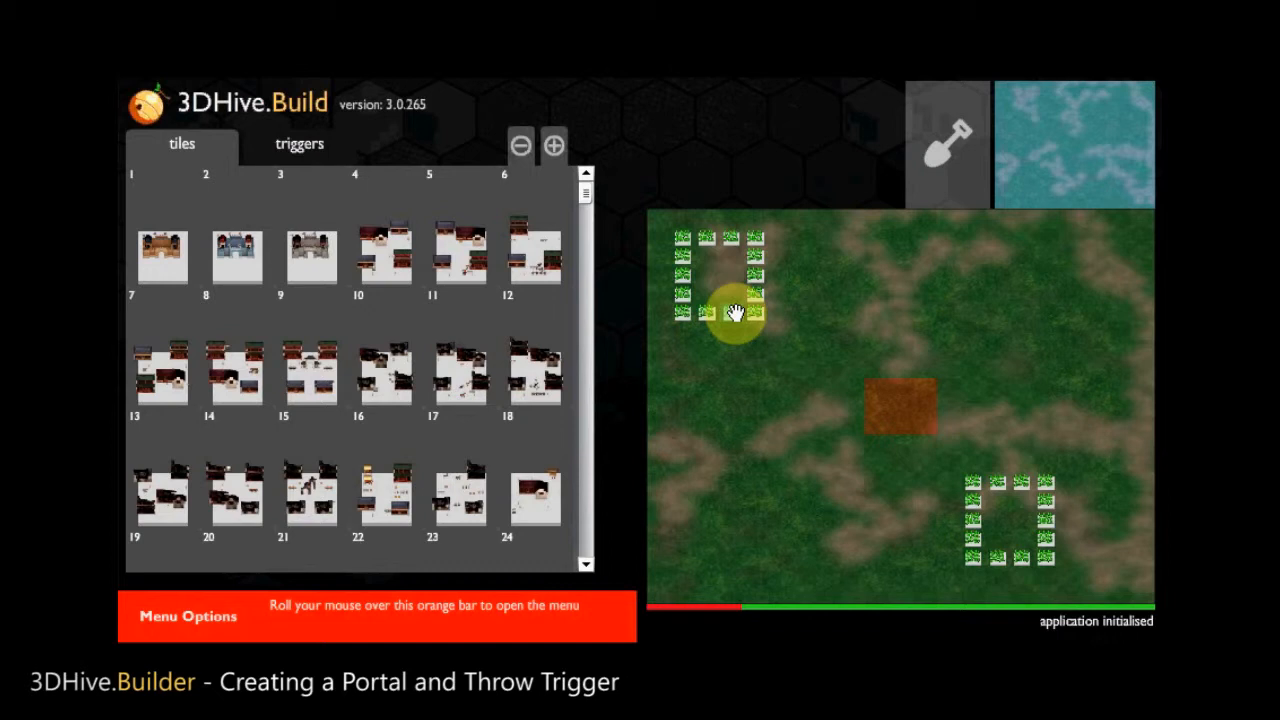
left_click(317, 150)
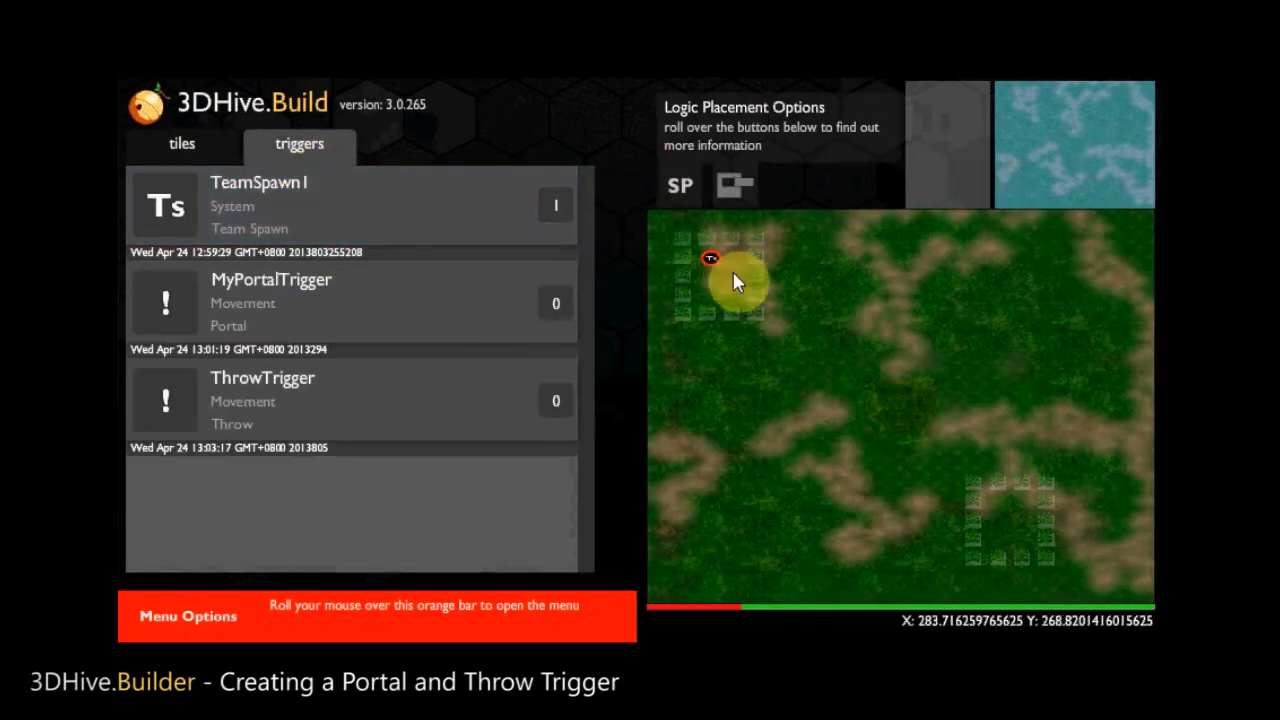
Place MyPortalTrigger inside the map's upper-left plant enclosure, just below the TeamSpawn1 marker
left_click(1066, 138)
scroll(1067, 137, "up", 2)
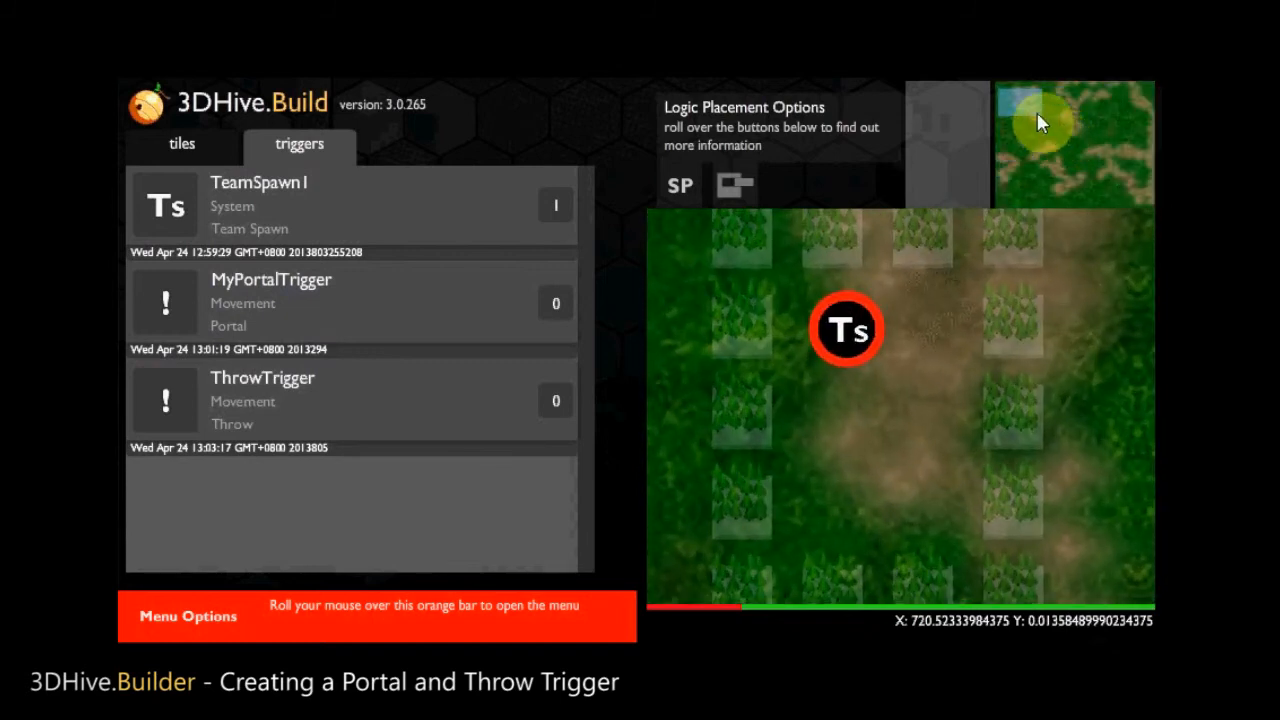
left_click_drag(1030, 104, 1031, 98)
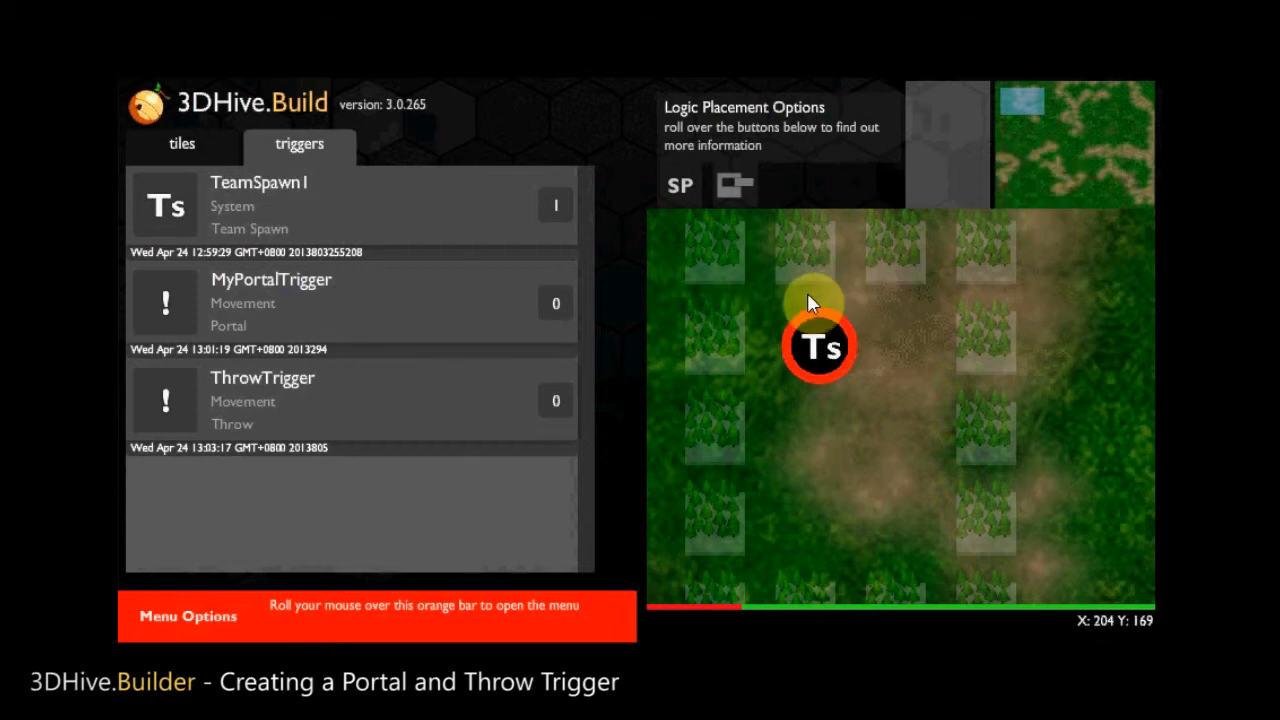
left_click(290, 290)
left_click(1012, 104)
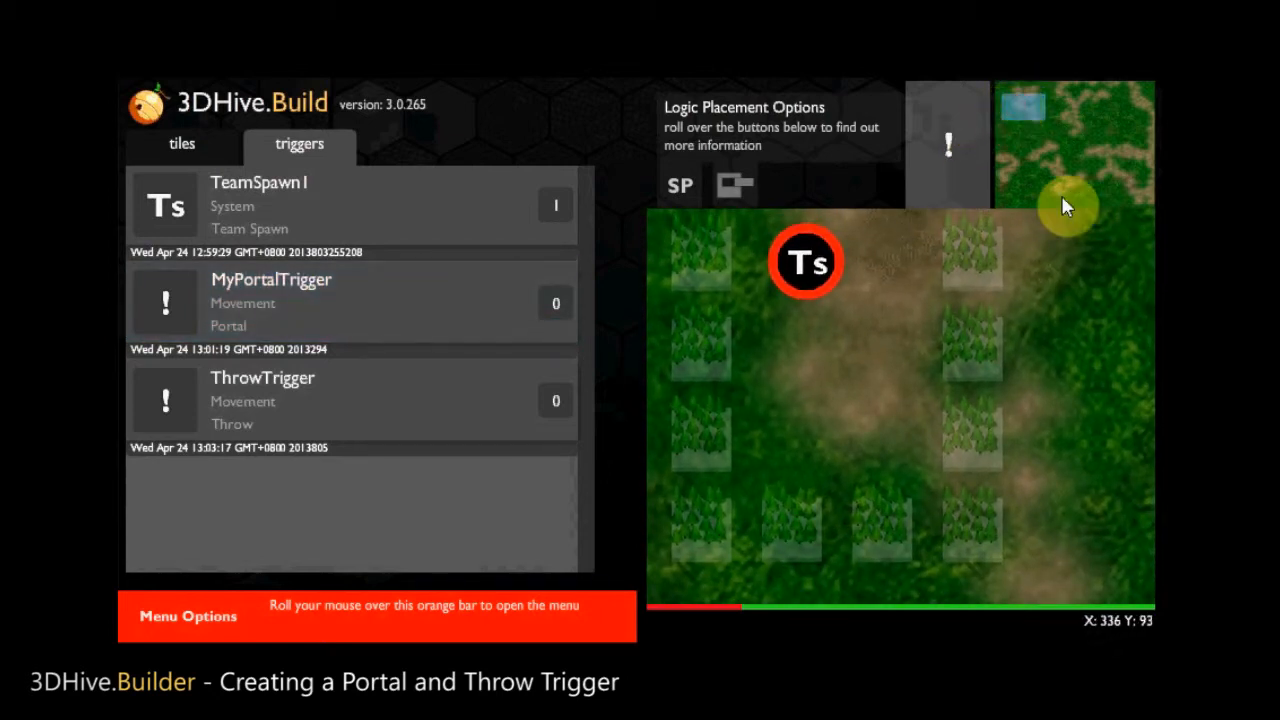
left_click(849, 396)
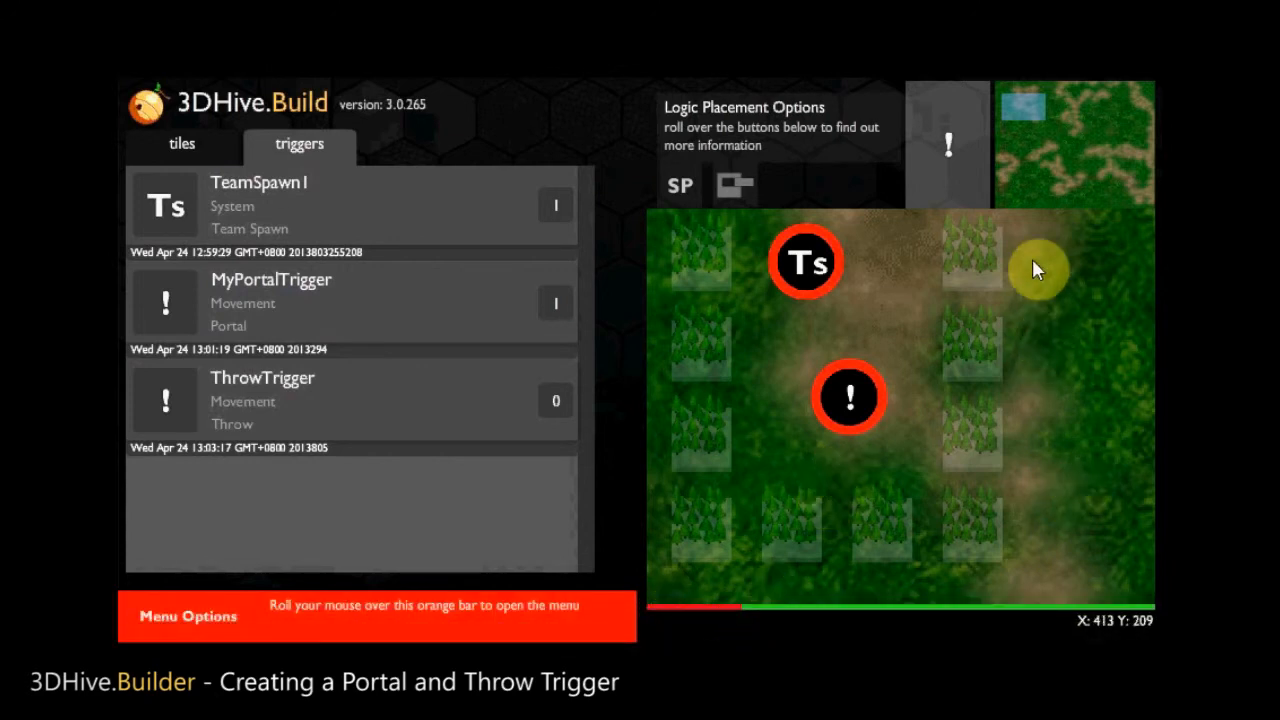
Place the portal's destination point in the middle of the map's lower-right plant enclosure
left_click(1026, 109)
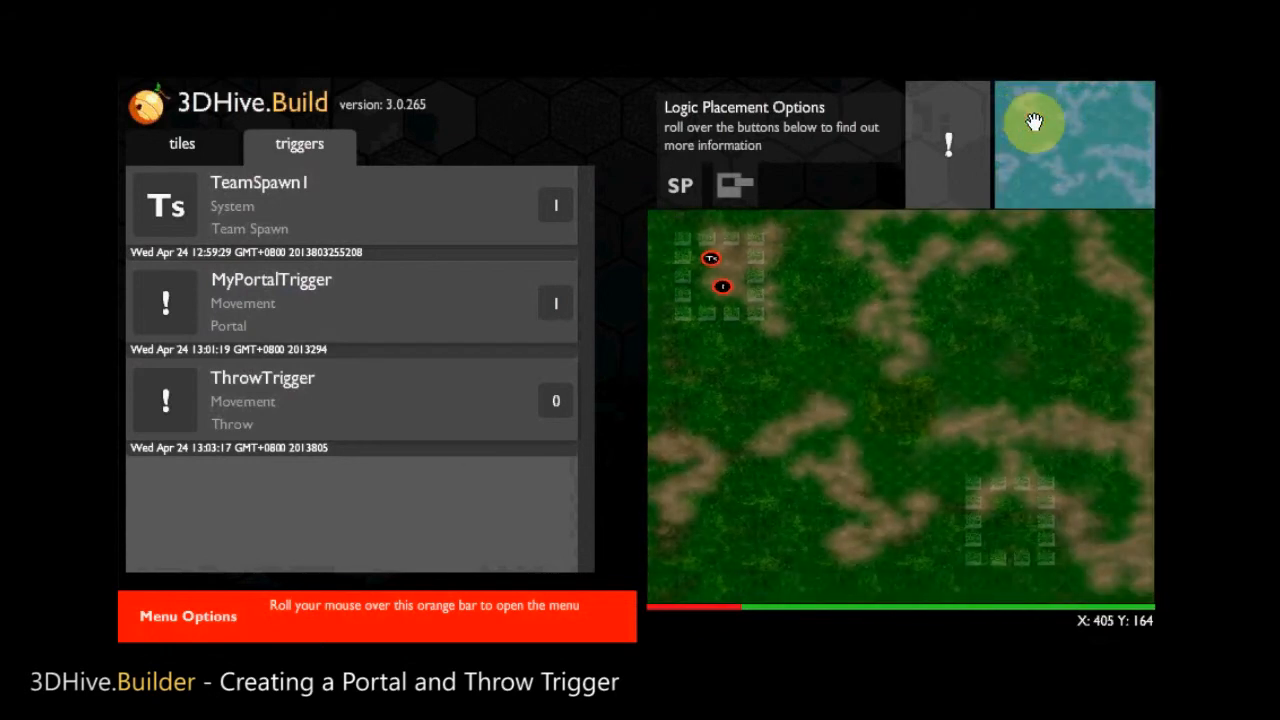
left_click(1044, 124)
left_click_drag(1036, 110, 1120, 186)
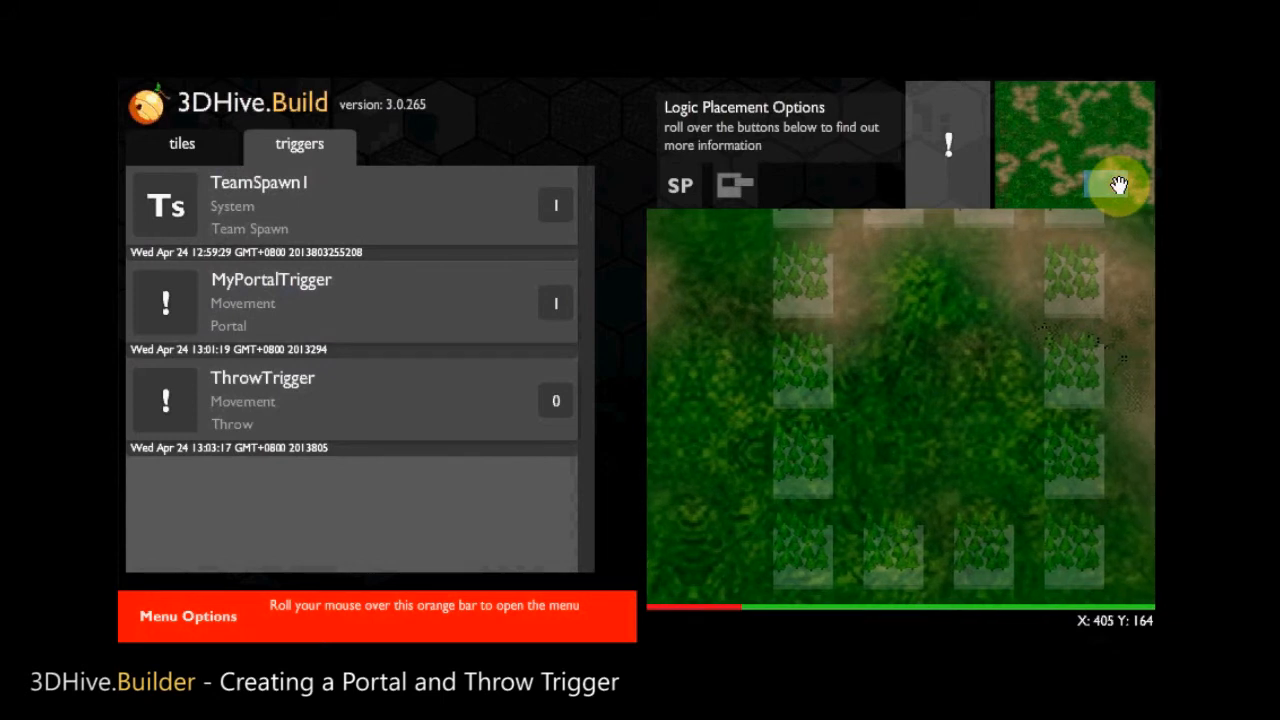
left_click(926, 437)
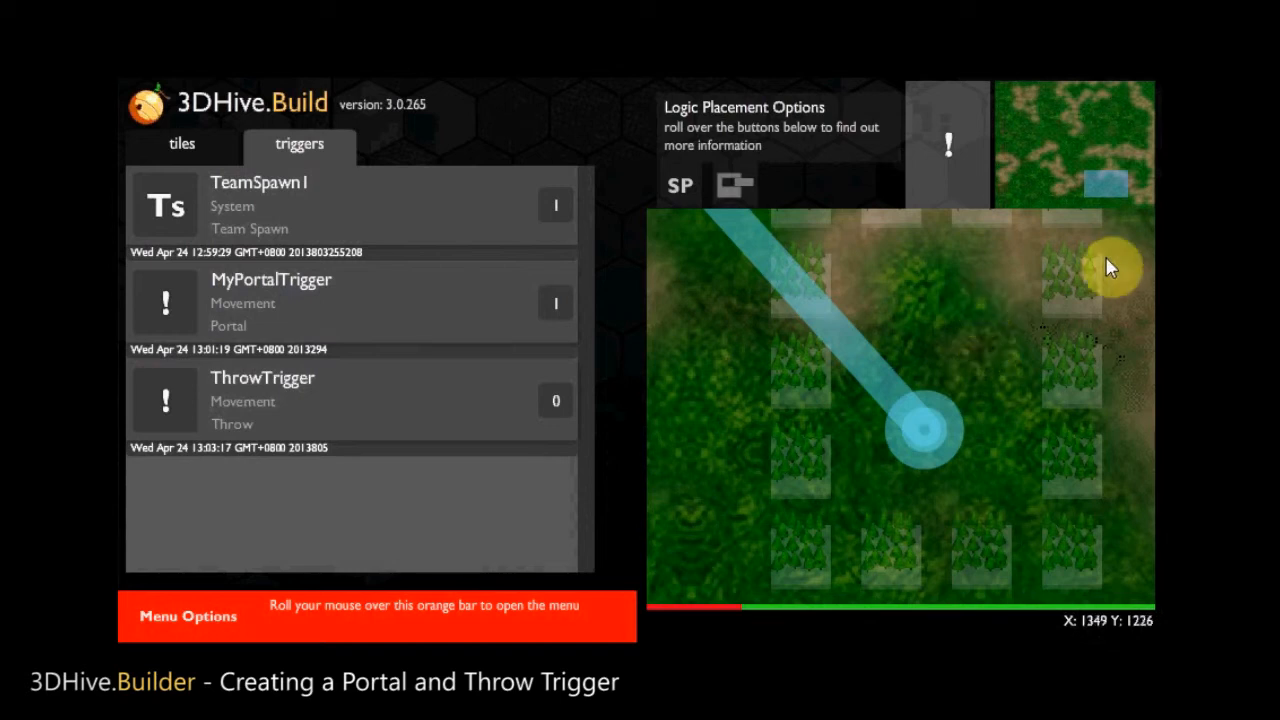
Place two extra MyPortalTrigger portals in the upper-middle of the map, one ending at the lower-left dirt patch and one right of centre
left_click(1105, 187)
scroll(1105, 187, "down", 5)
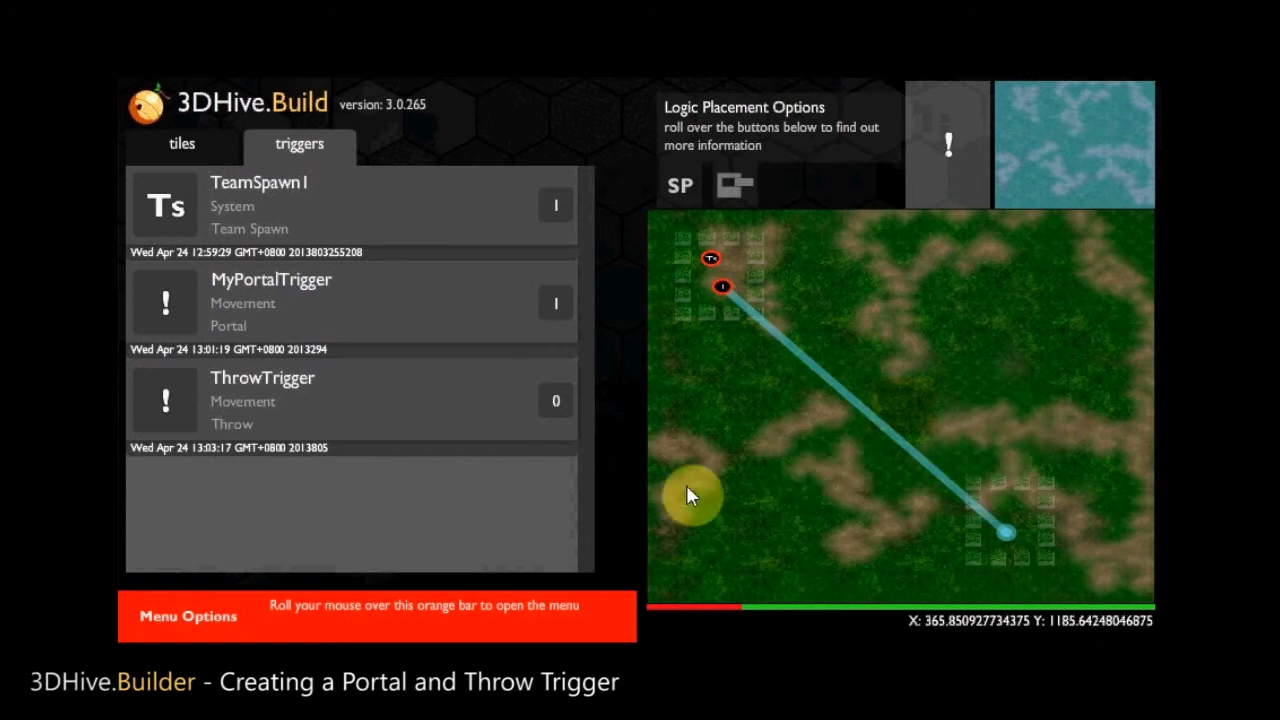
left_click(361, 299)
left_click(892, 299)
left_click(768, 472)
left_click(808, 300)
left_click(941, 389)
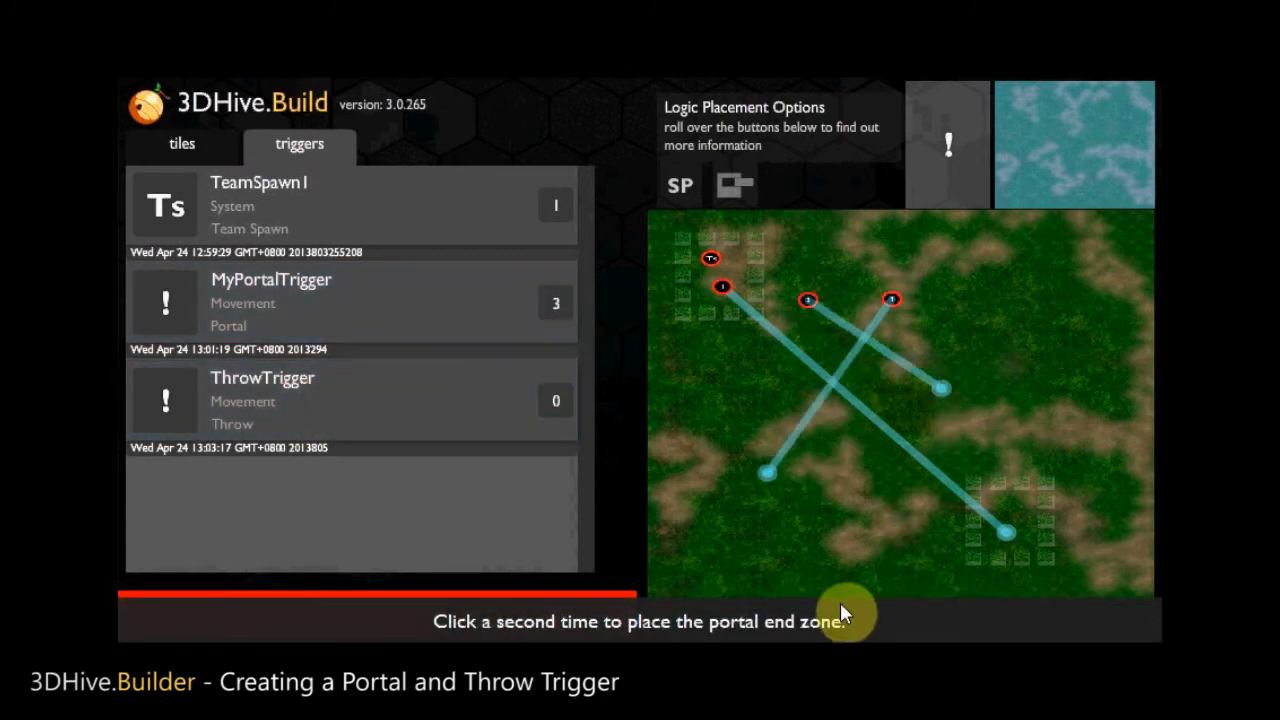
Delete the two extra portals from the upper-middle of the map, keeping the one between the plant enclosures
left_click(810, 301)
left_click(895, 299)
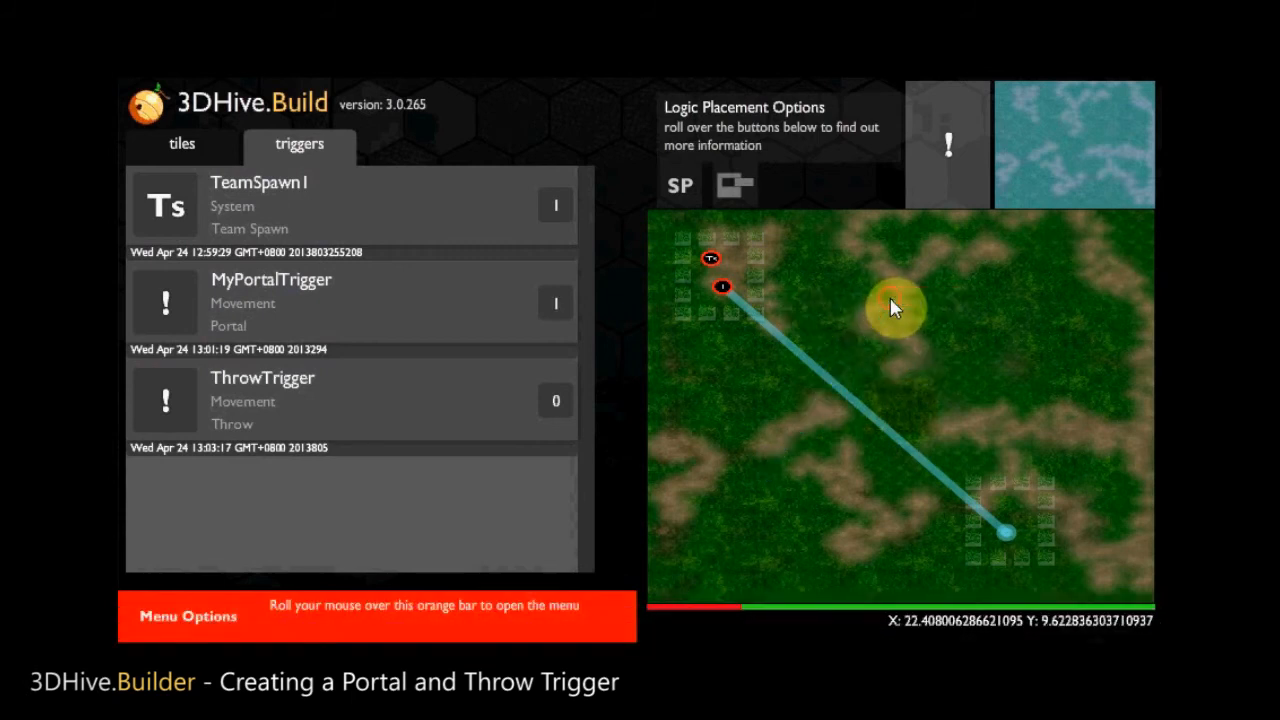
Place ThrowTrigger inside the map's lower-right plant enclosure, just above the portal's destination point
left_click(383, 402)
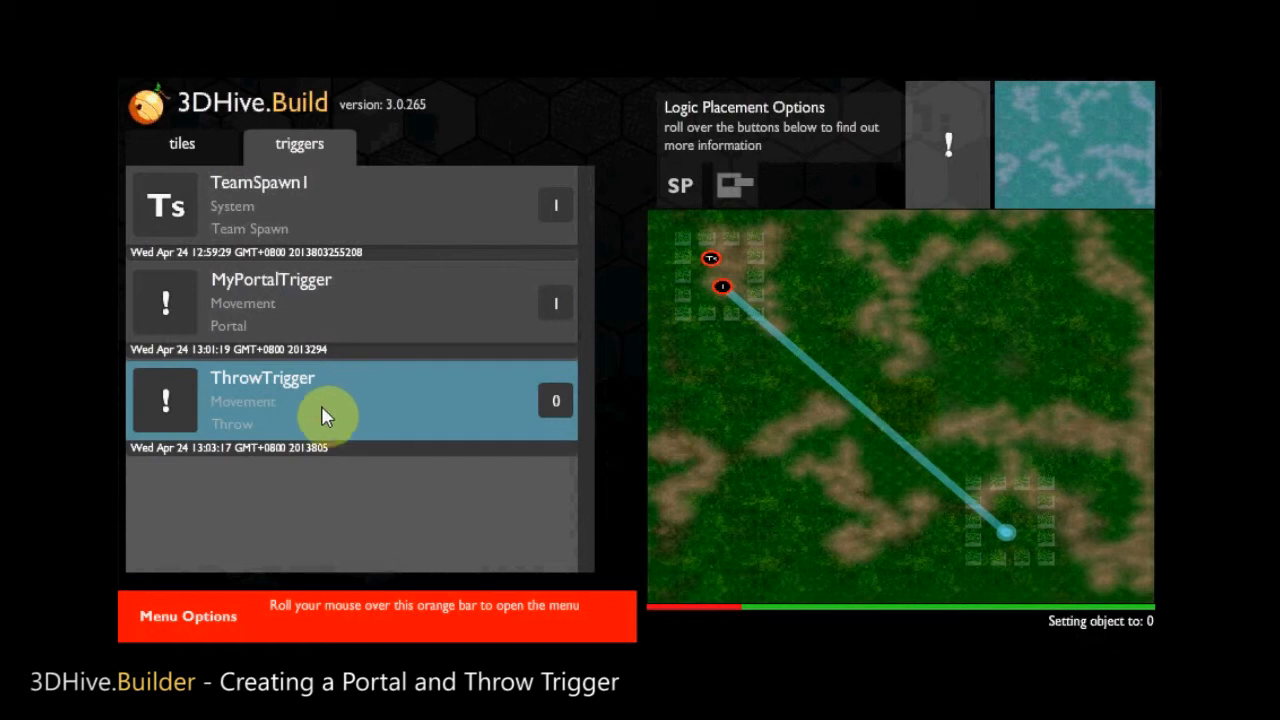
left_click(1035, 143)
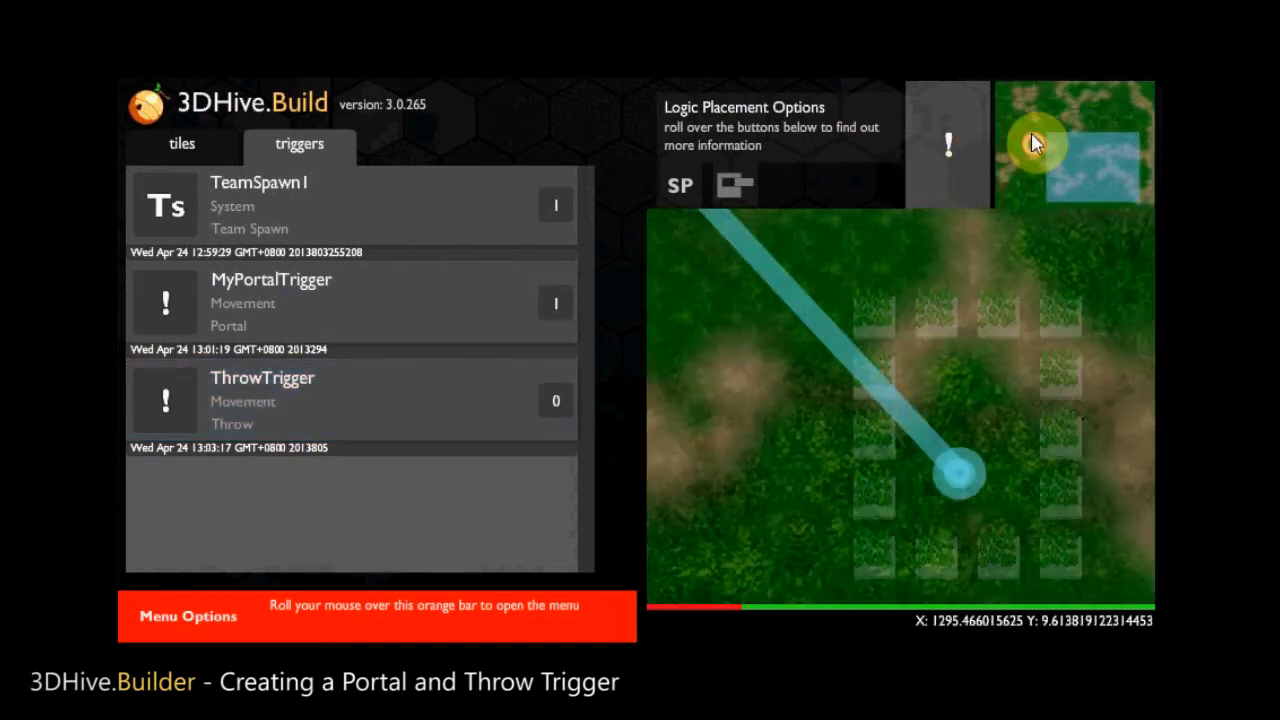
scroll(1035, 143, "up", 3)
mouse_move(1091, 182)
left_mouse_down()
mouse_move(1087, 170)
mouse_move(1095, 187)
left_mouse_up()
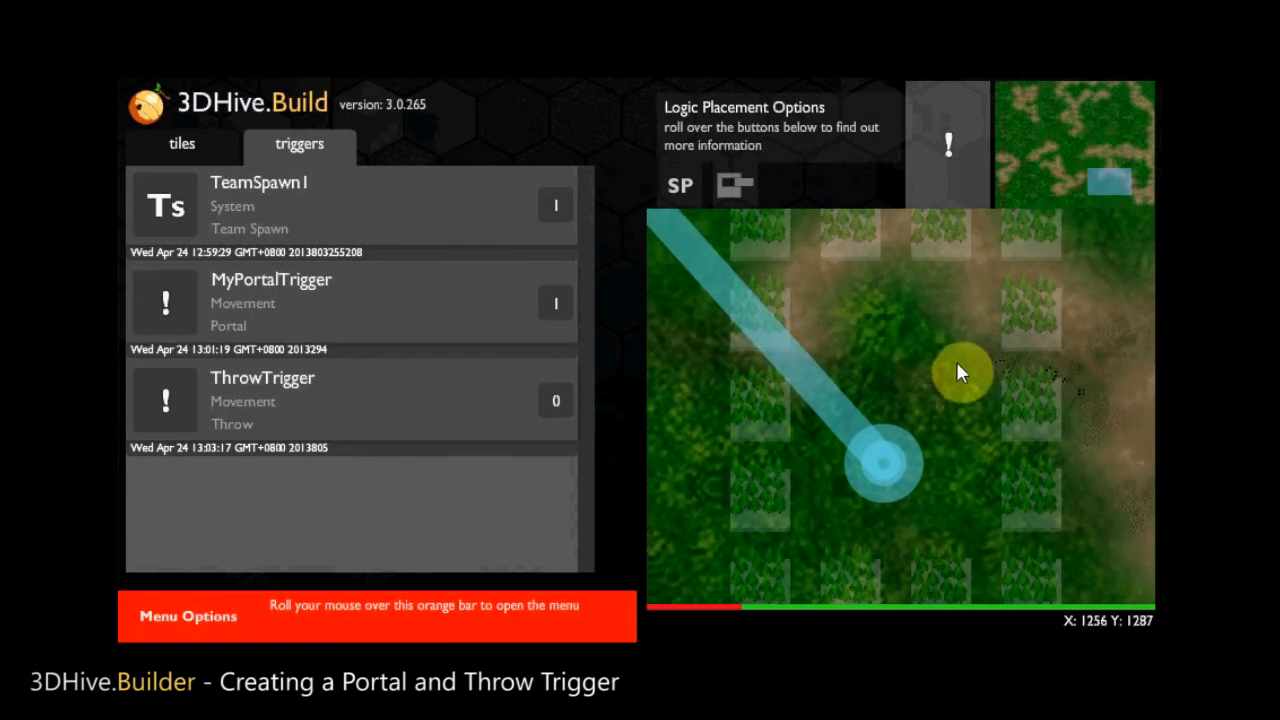
left_click(400, 405)
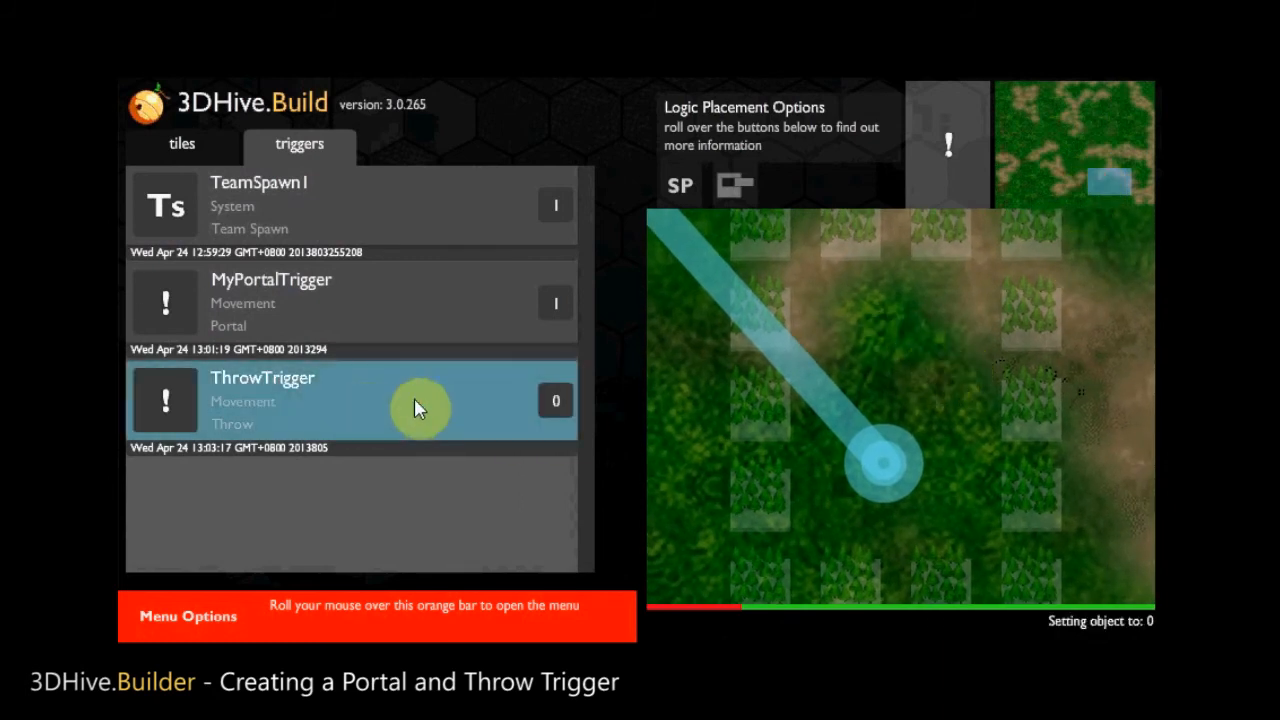
left_click(898, 366)
mouse_move(894, 378)
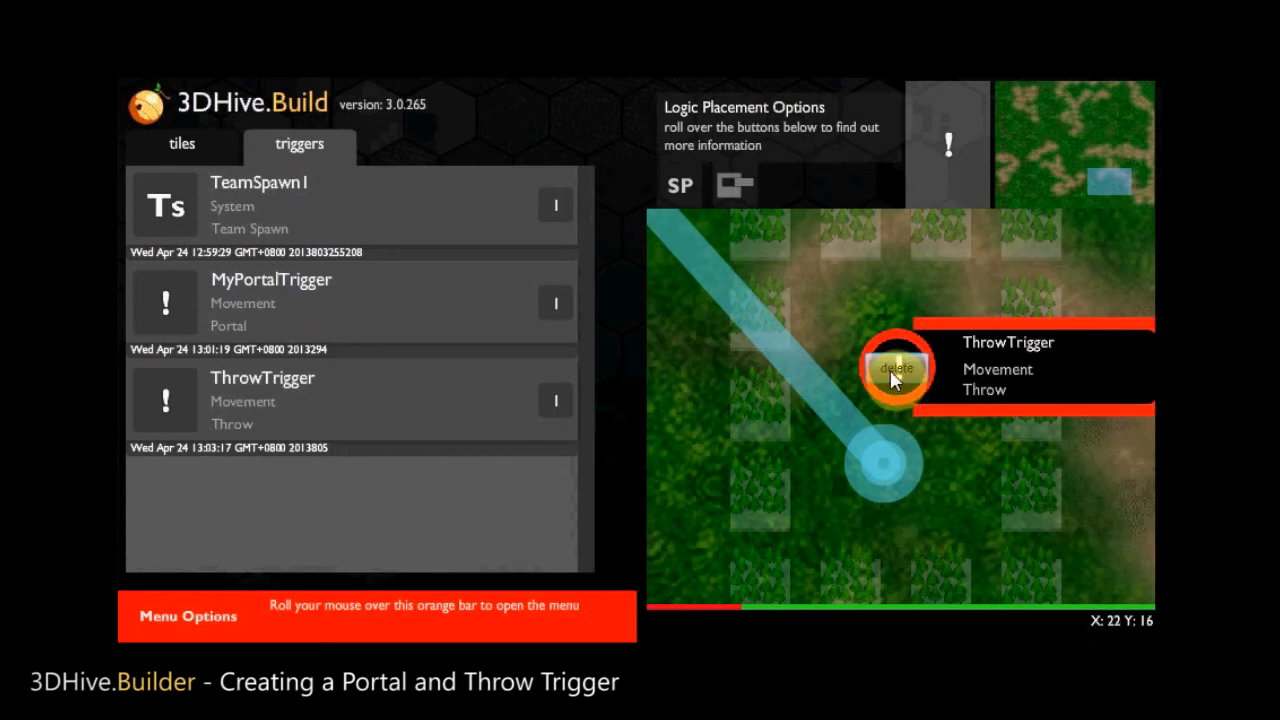